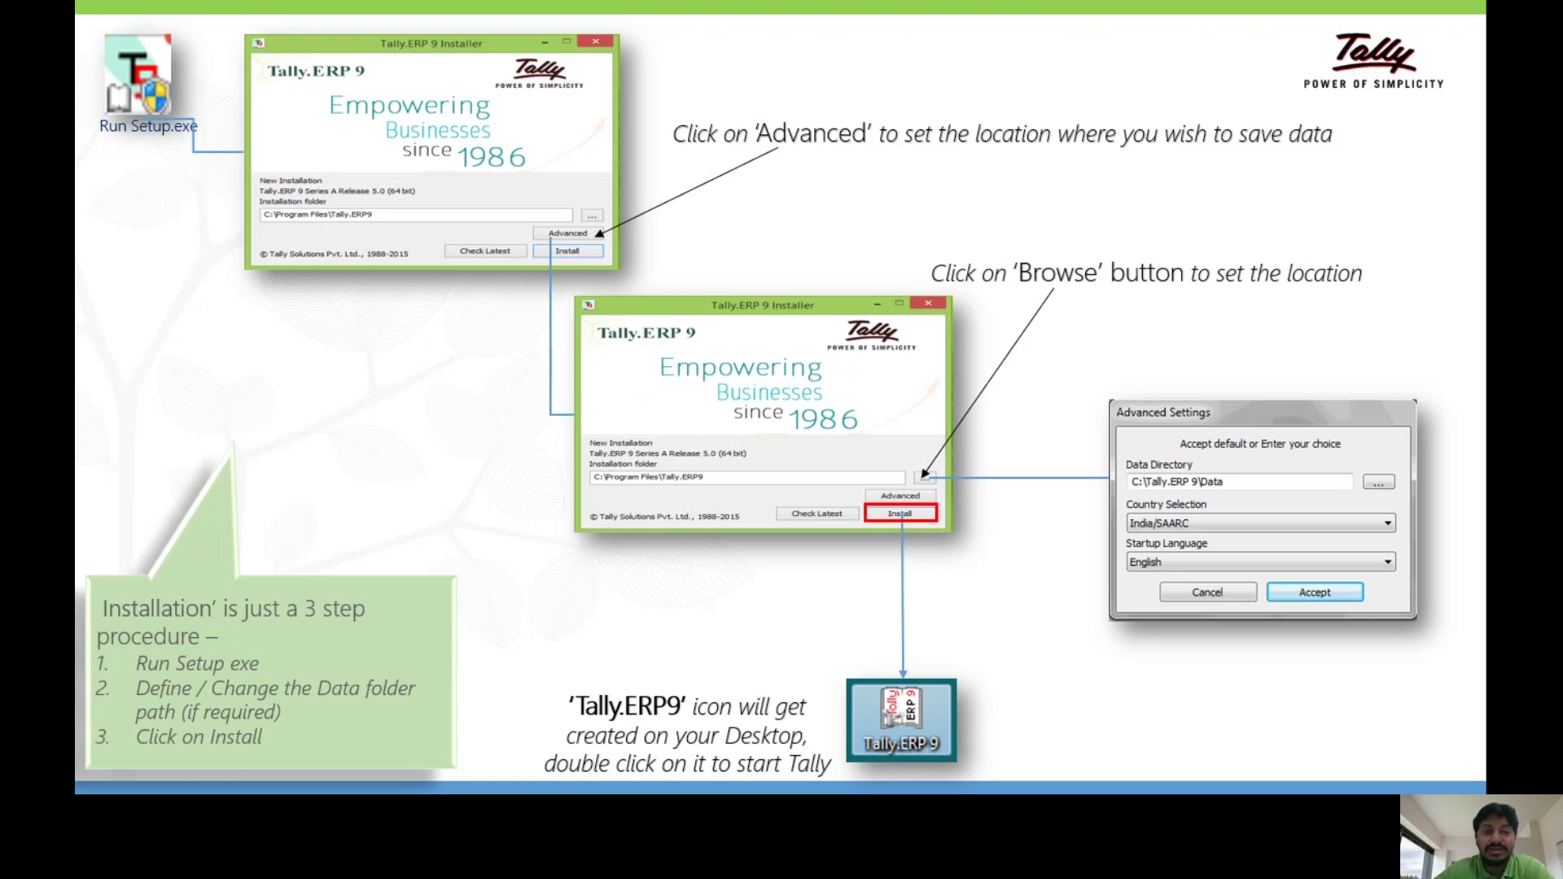
- Advance the slideshow to the Tally.ERP 9 Startup screen slide
key(Right)
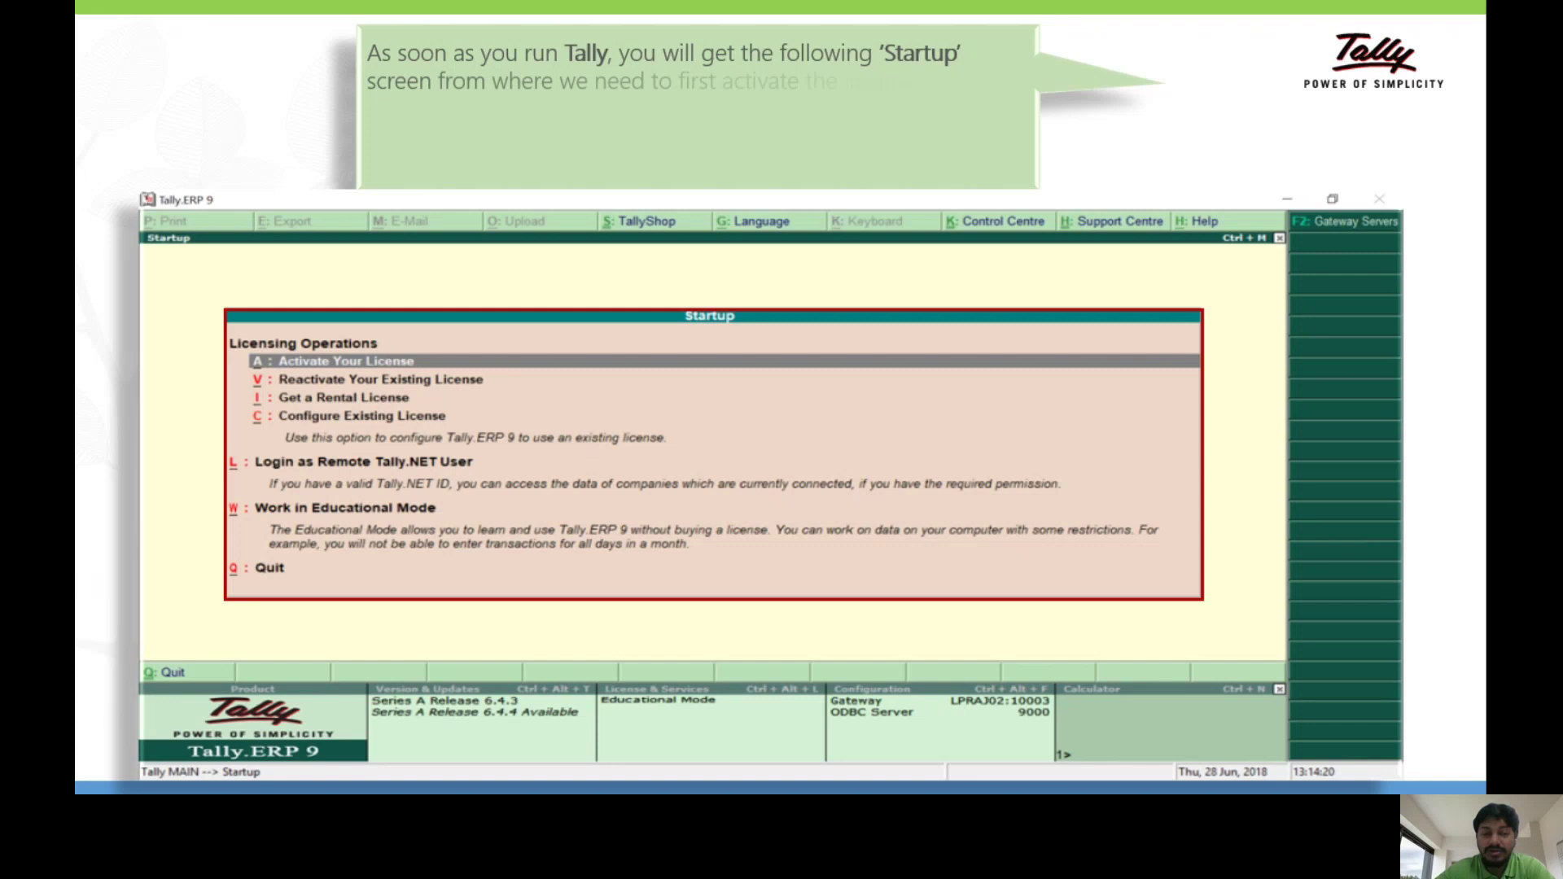
- Reveal the callout and License & Services highlight on the Startup screen slide
key(Right)
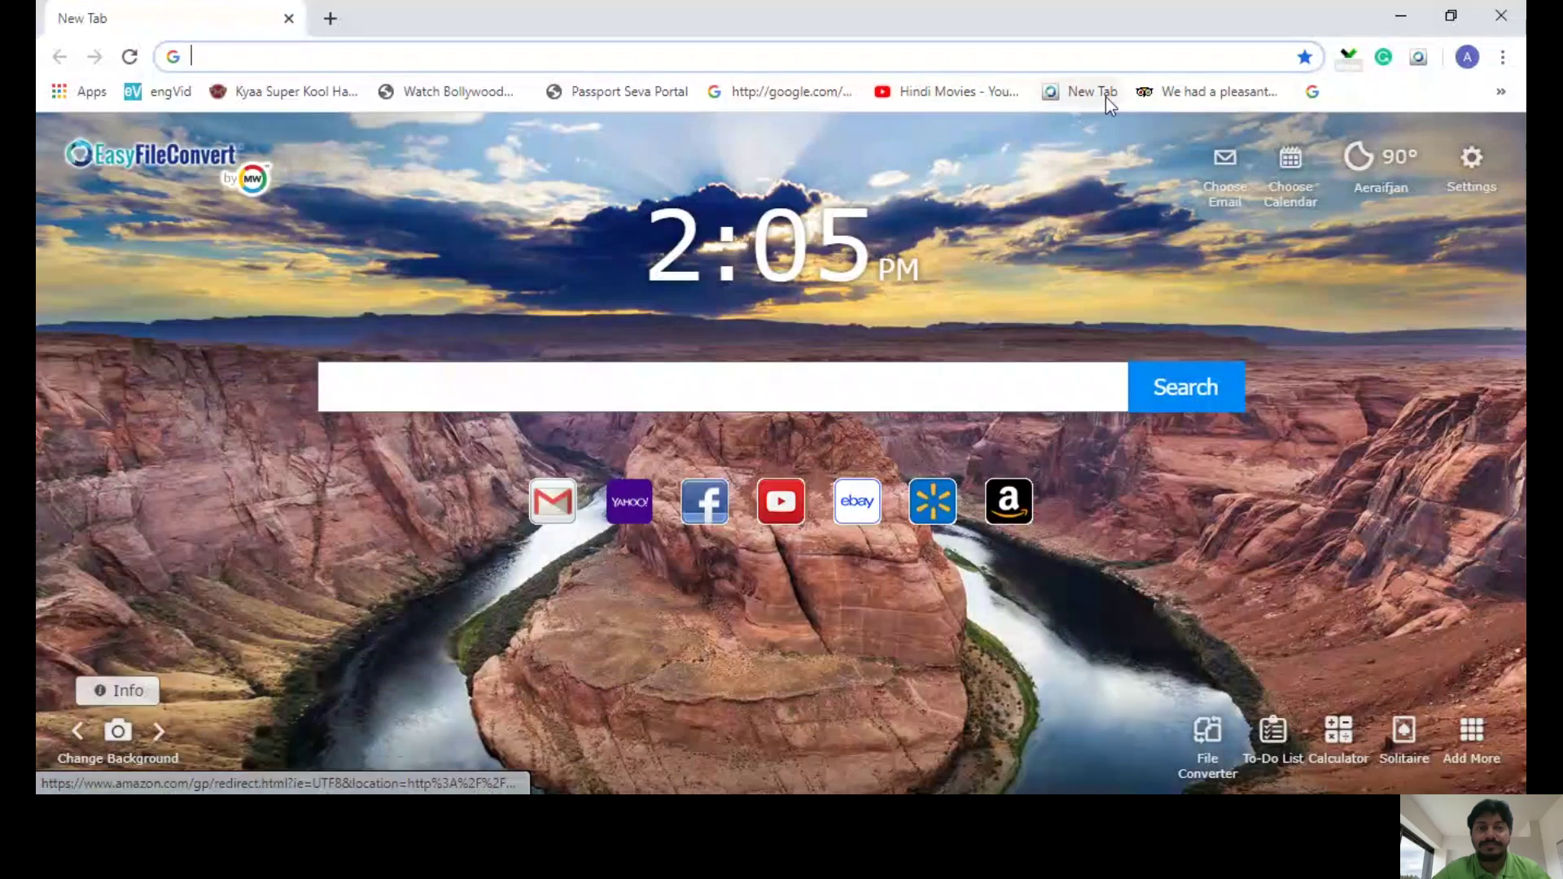
- Go to tallysolutions.com/mena/ via the address bar suggestion for 'ta'
click(325, 58)
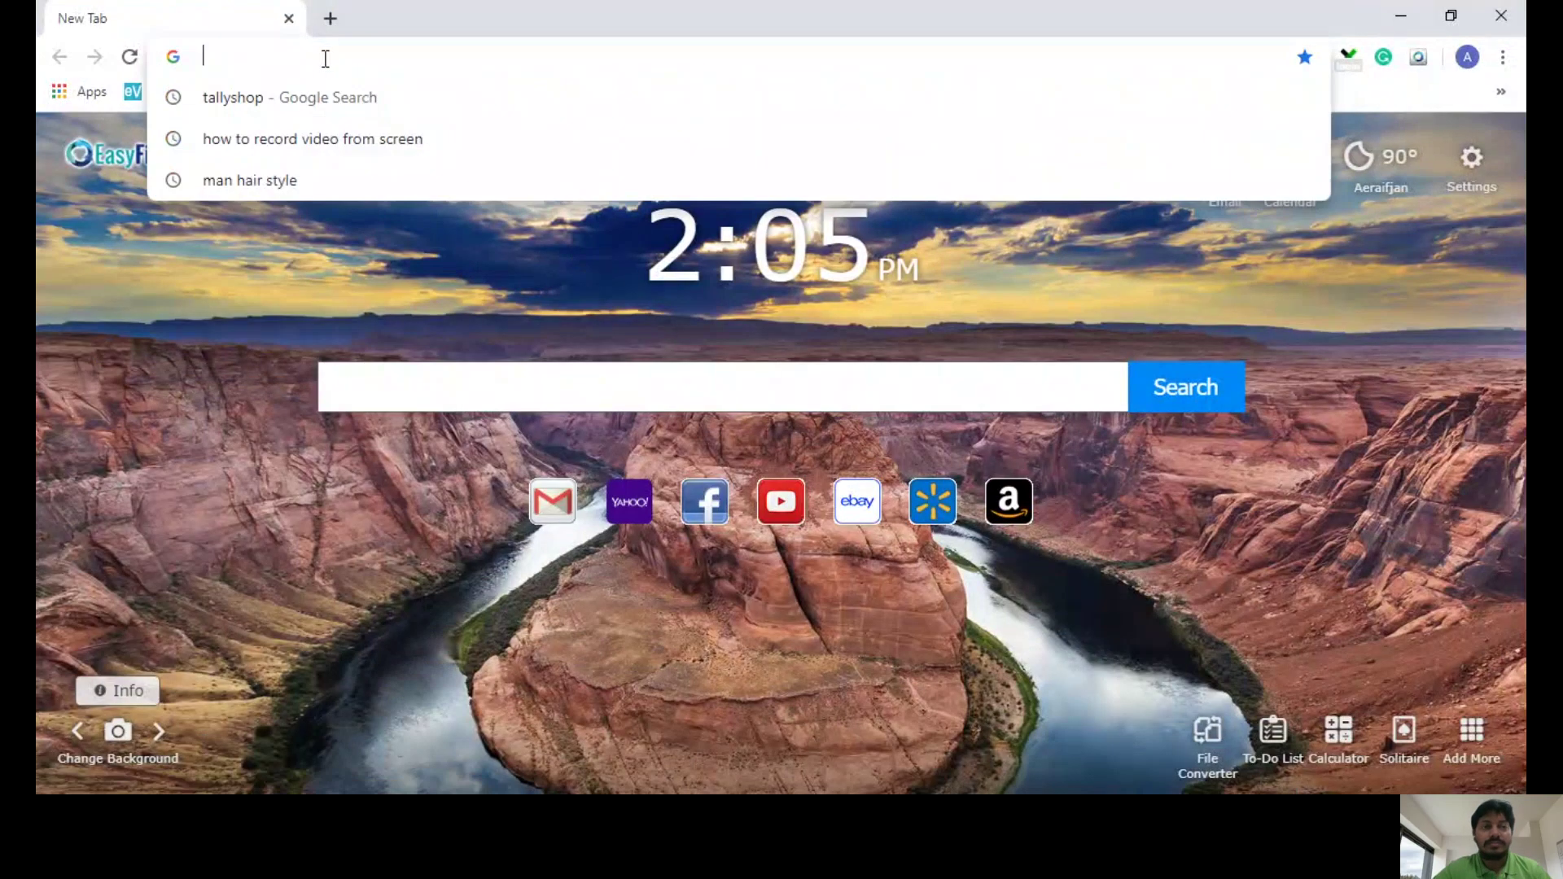
text(tallysolutions.com)
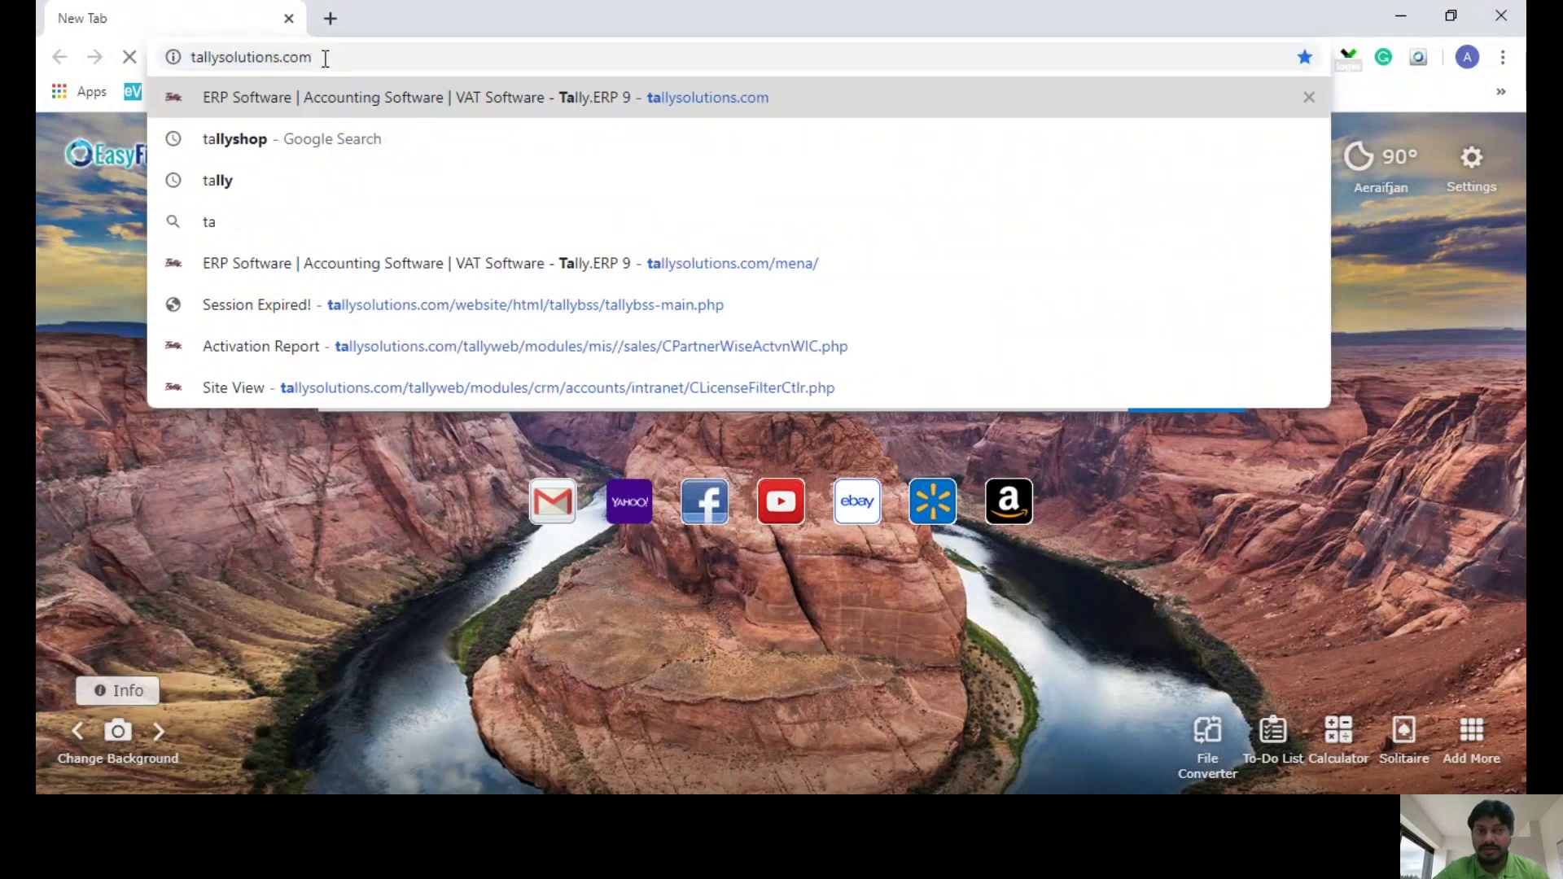
key(Return)
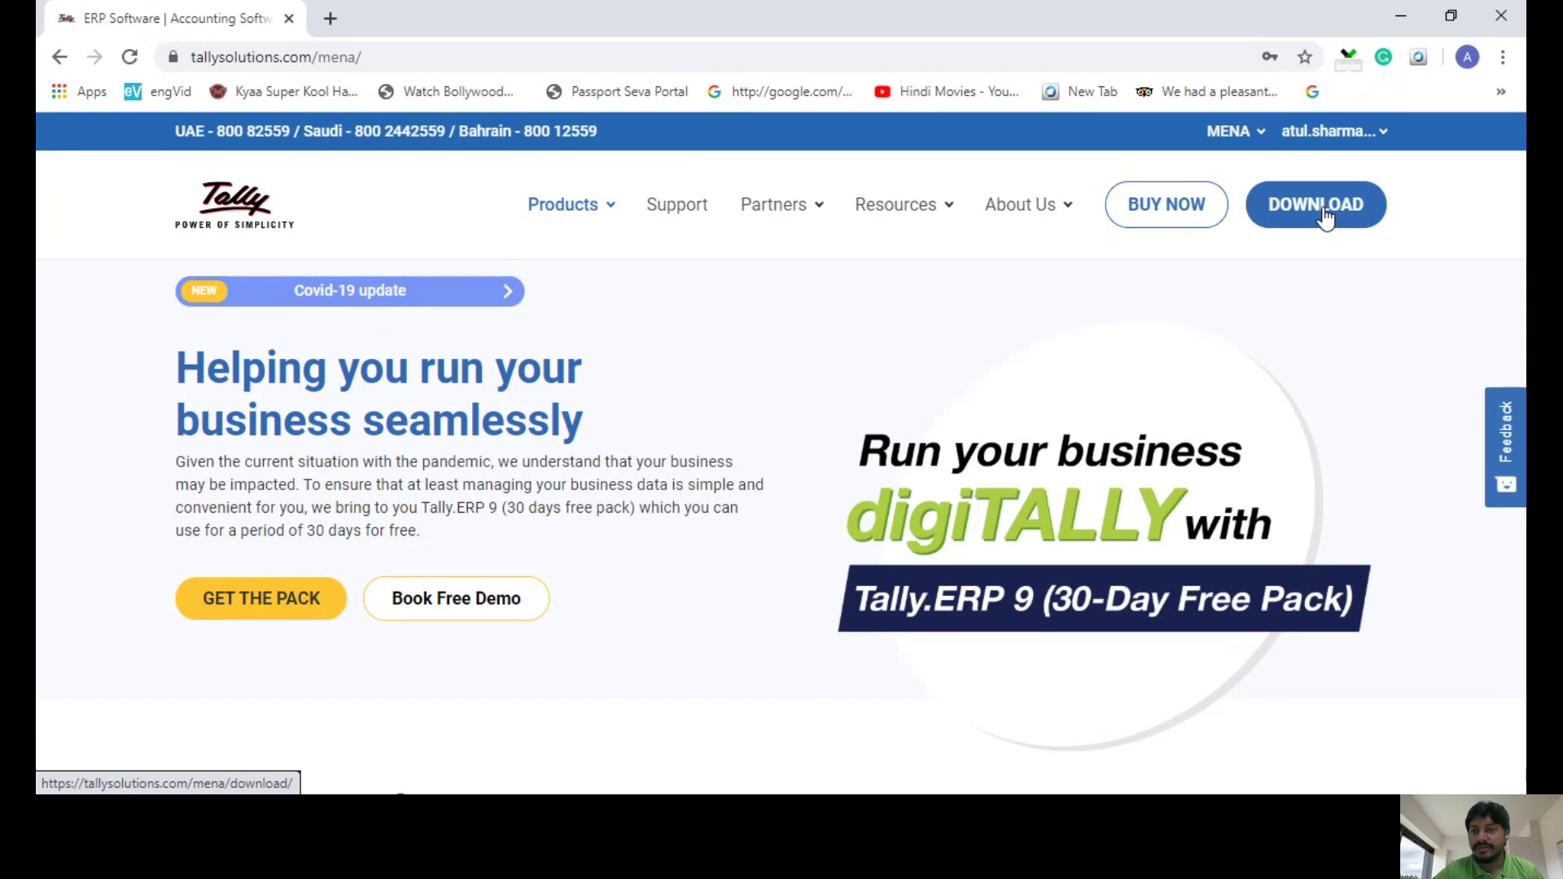
- Open the DOWNLOAD page offering Tally.ERP 9 Release 6.6.2
click(1324, 213)
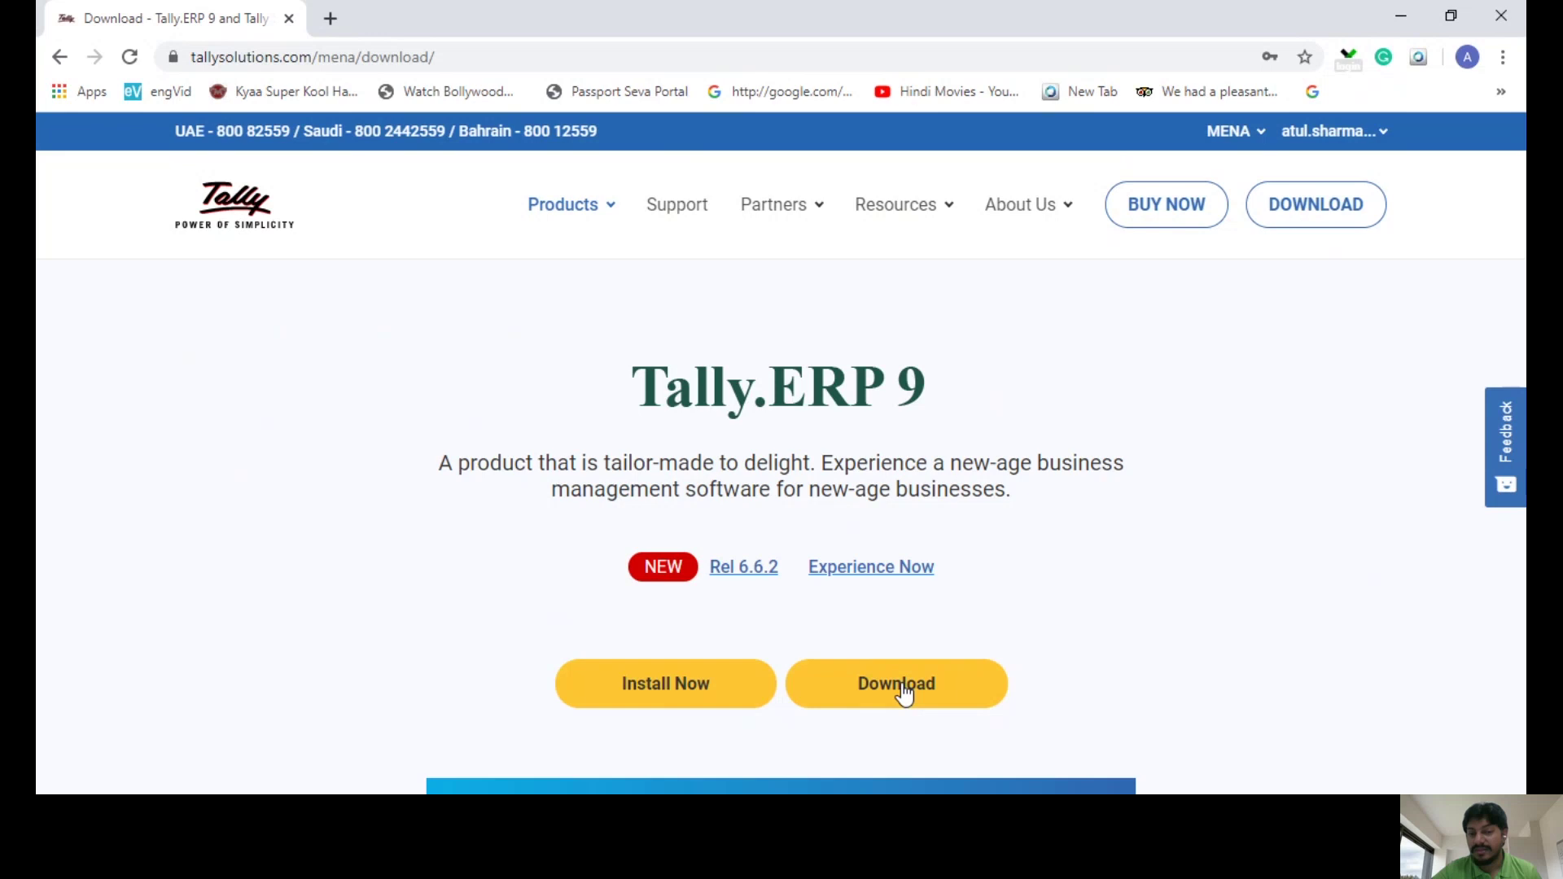
- Start downloading setup (8).exe, cancel it, and reopen its download bar menu
click(898, 686)
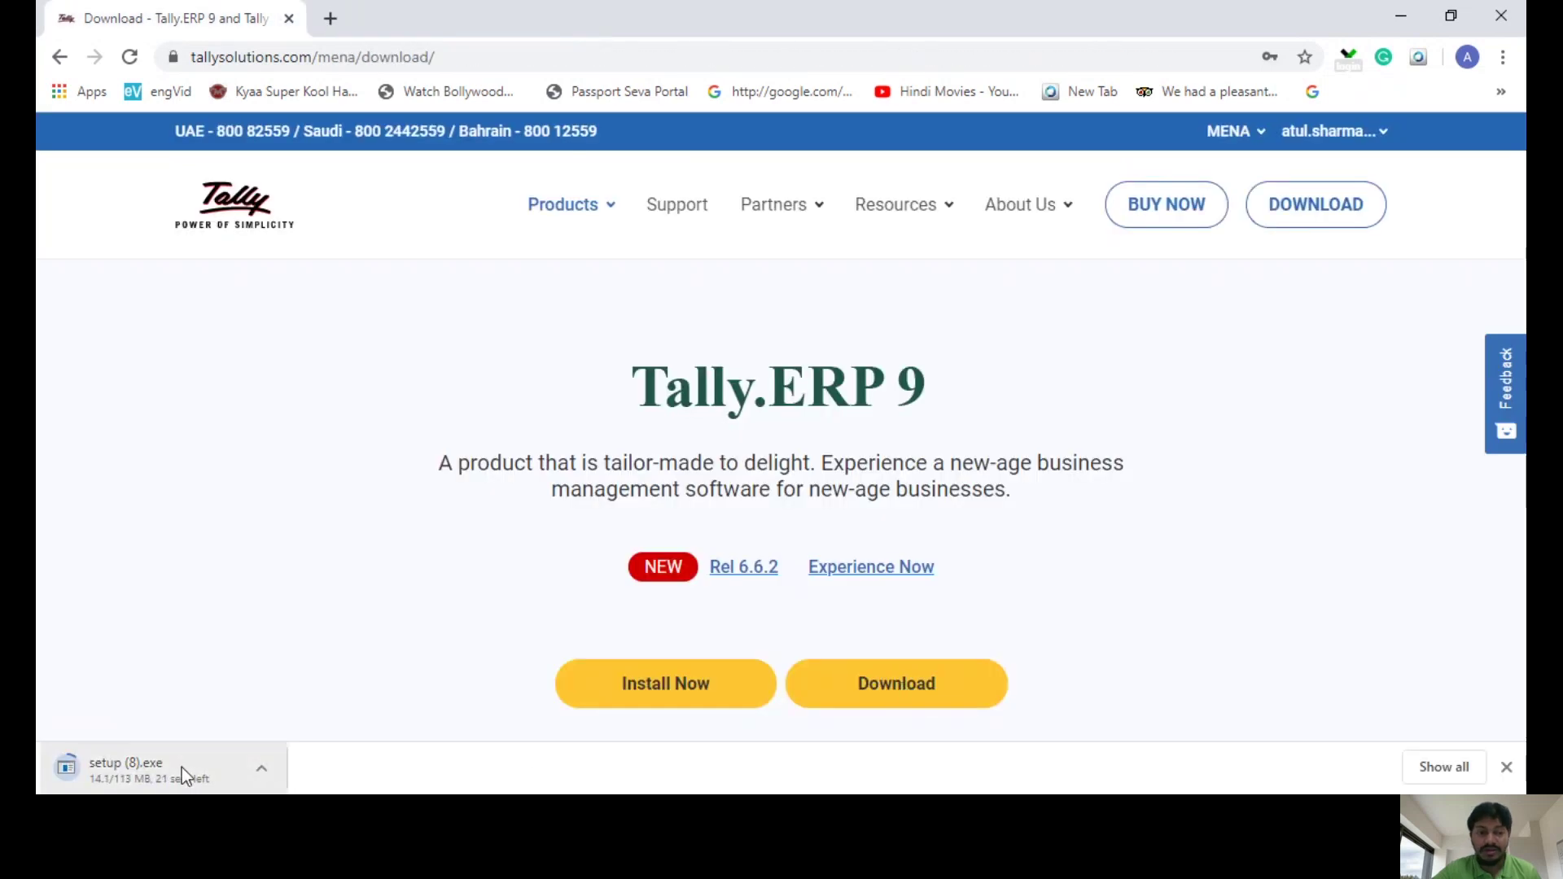
right_click(185, 776)
click(220, 747)
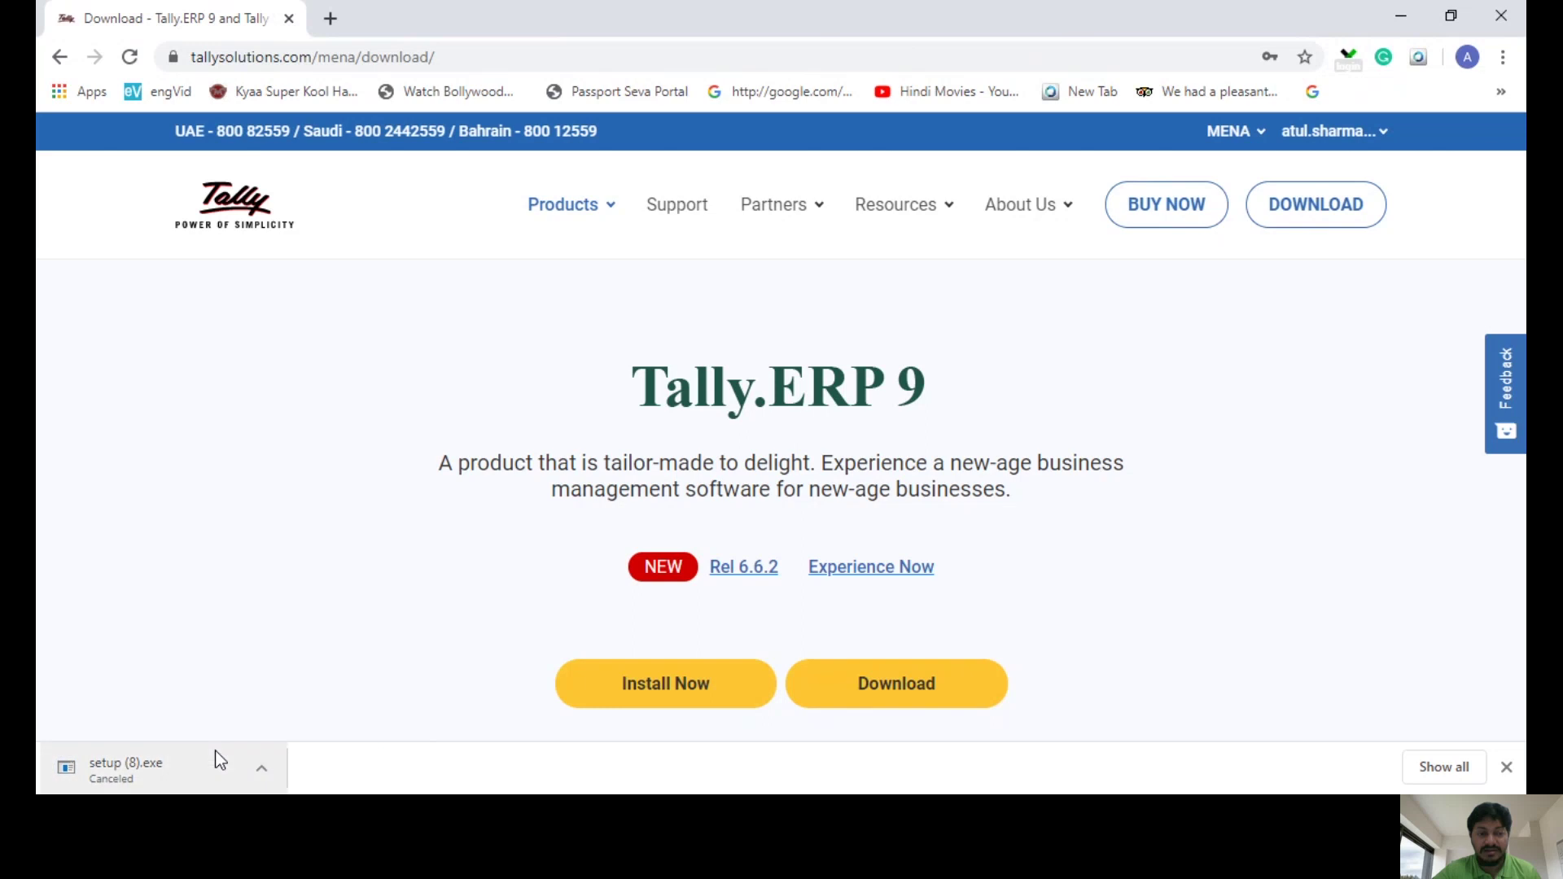
click(261, 773)
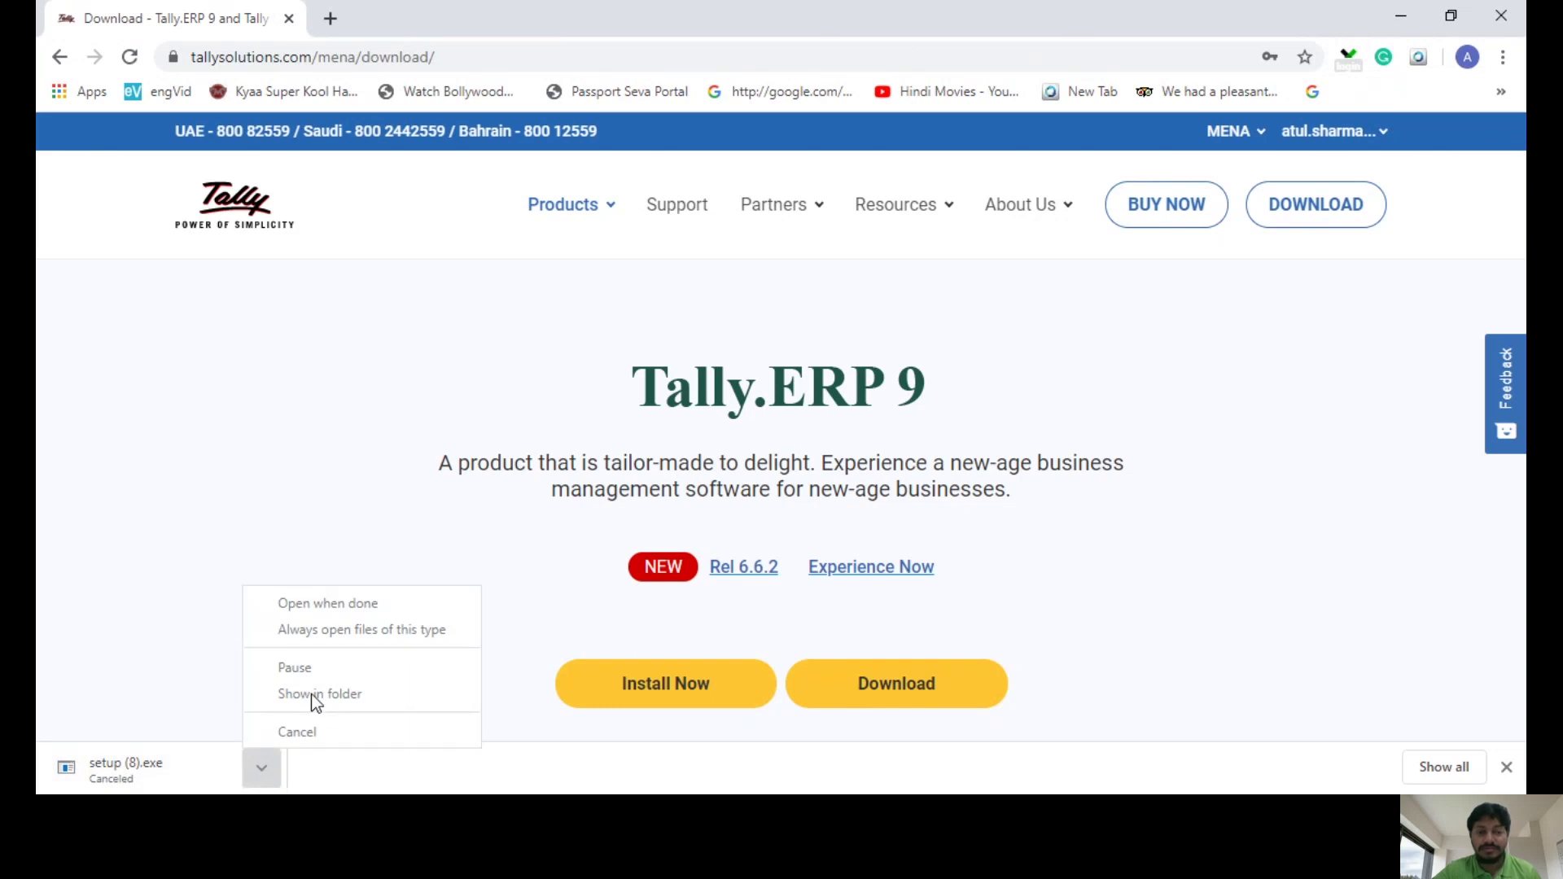
click(193, 770)
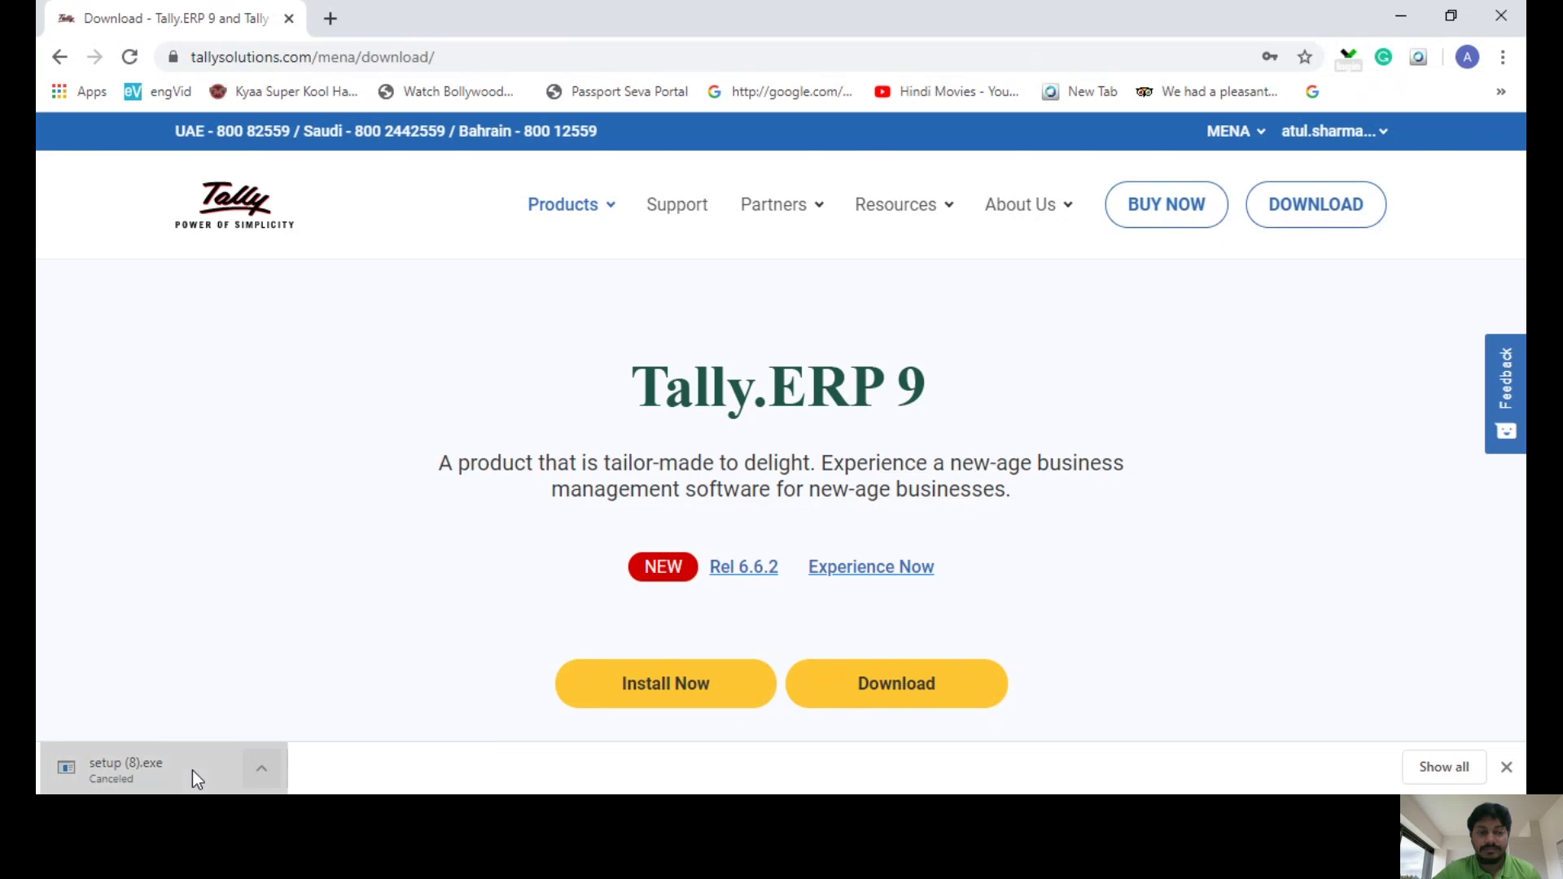
click(260, 769)
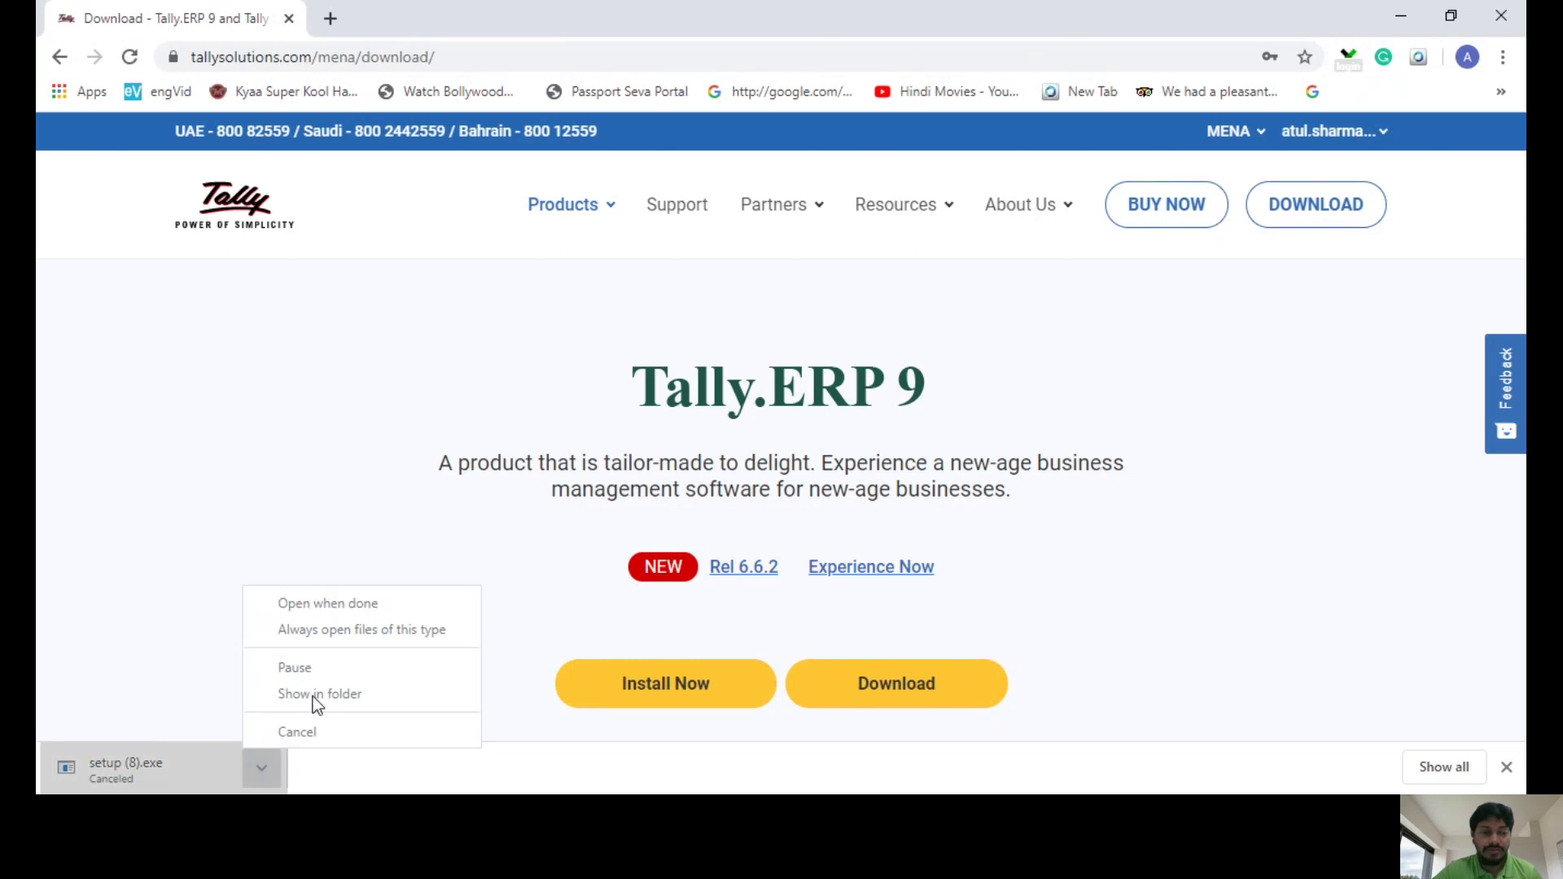
- Run the existing setup (7) installer from Downloads and minimize the folder window
click(334, 777)
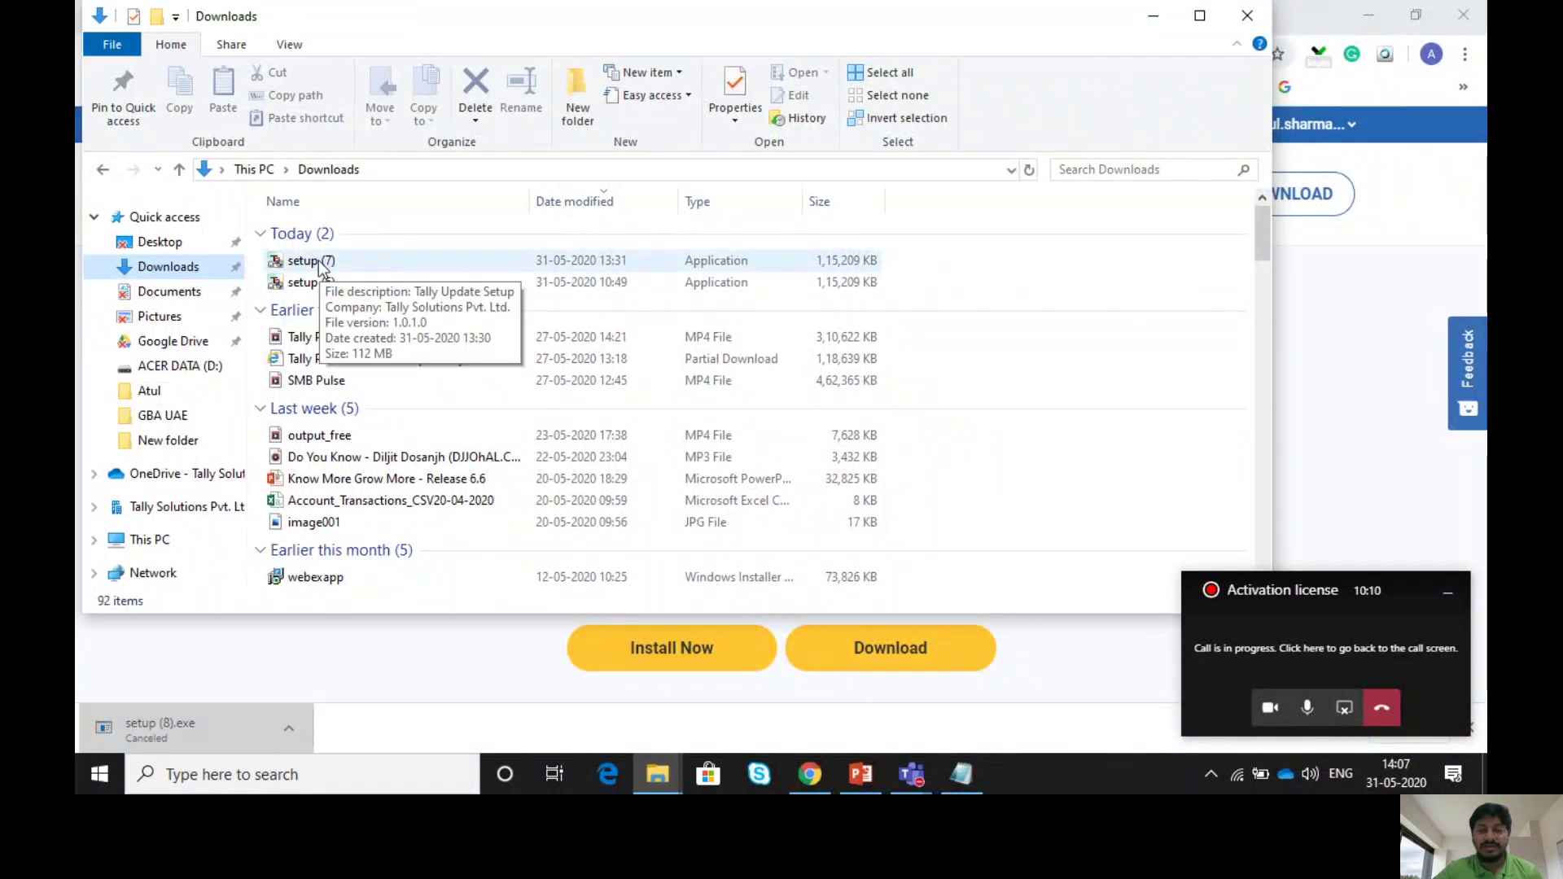
double_click(319, 262)
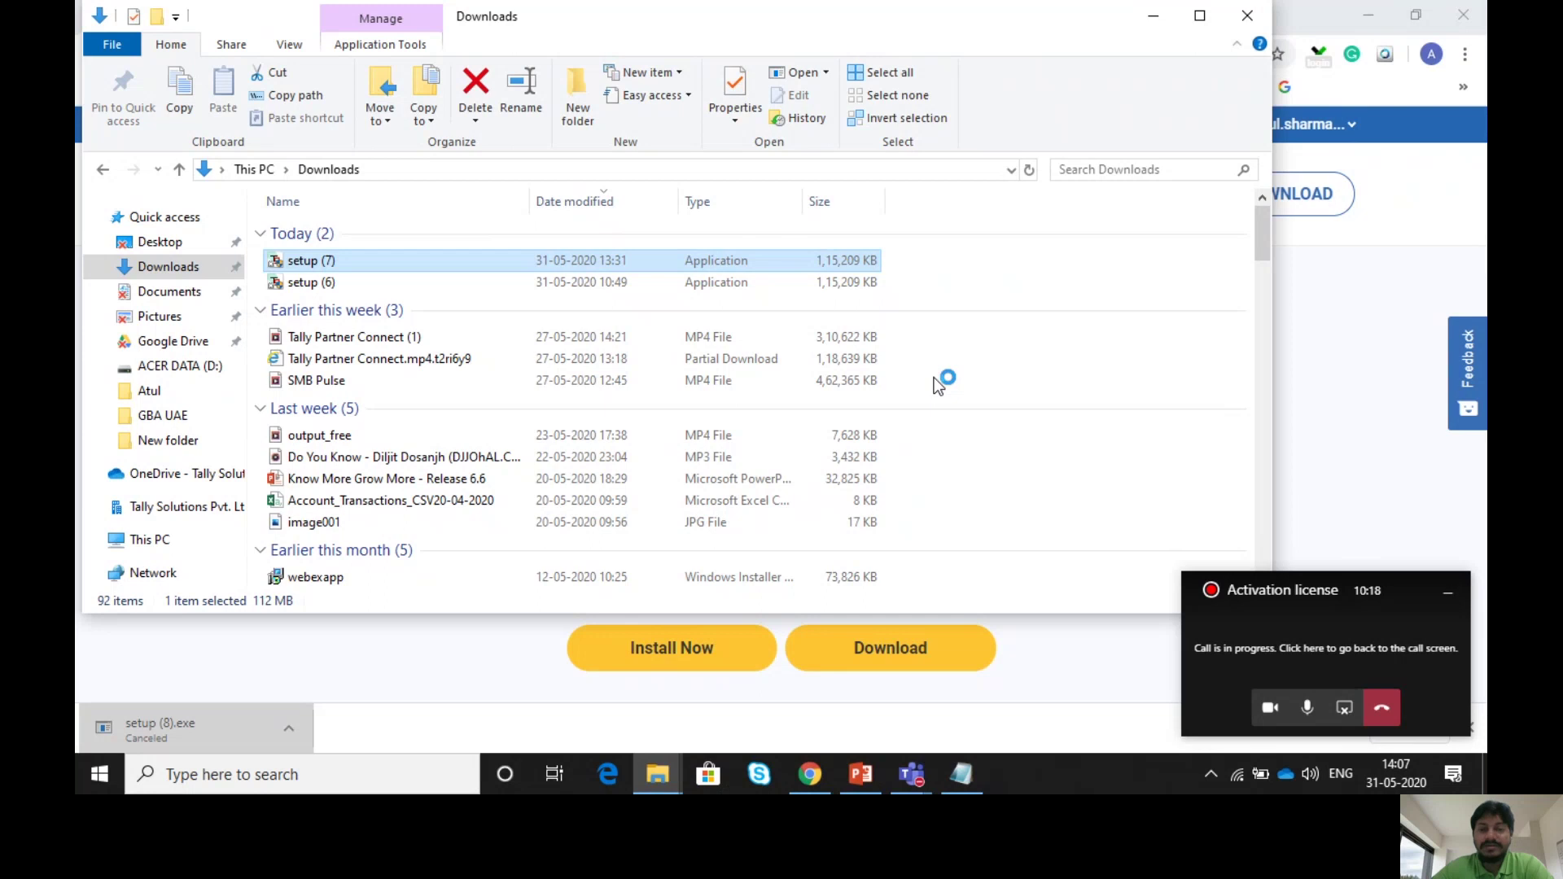
click(1154, 17)
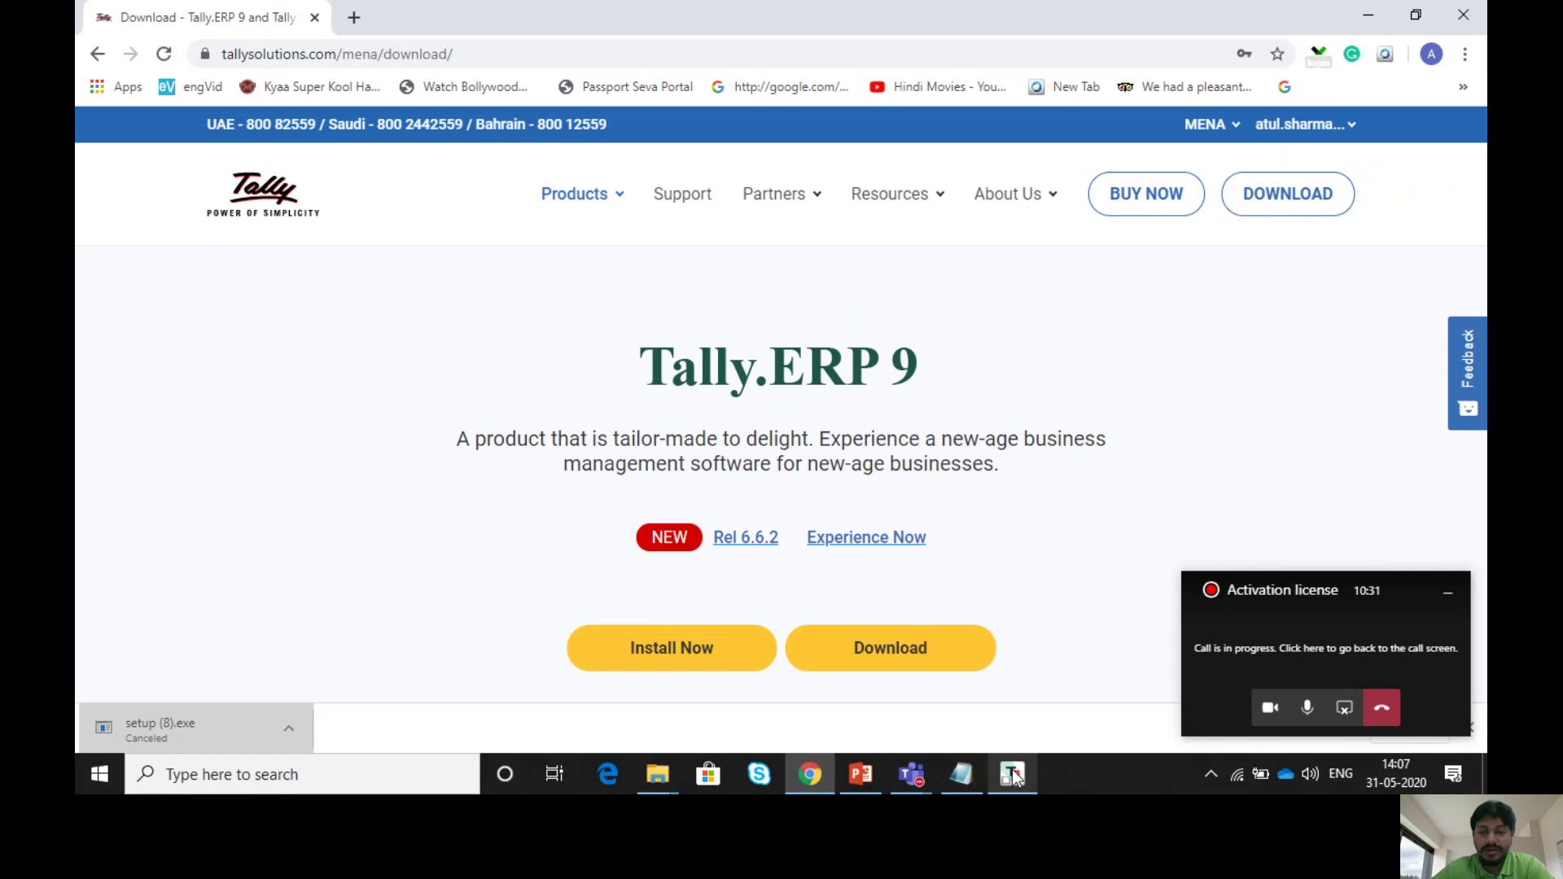
- Keep C:\Program Files\Tally\Tally.ERP9 as the install folder, closing Browse For Folder unchanged
click(1013, 775)
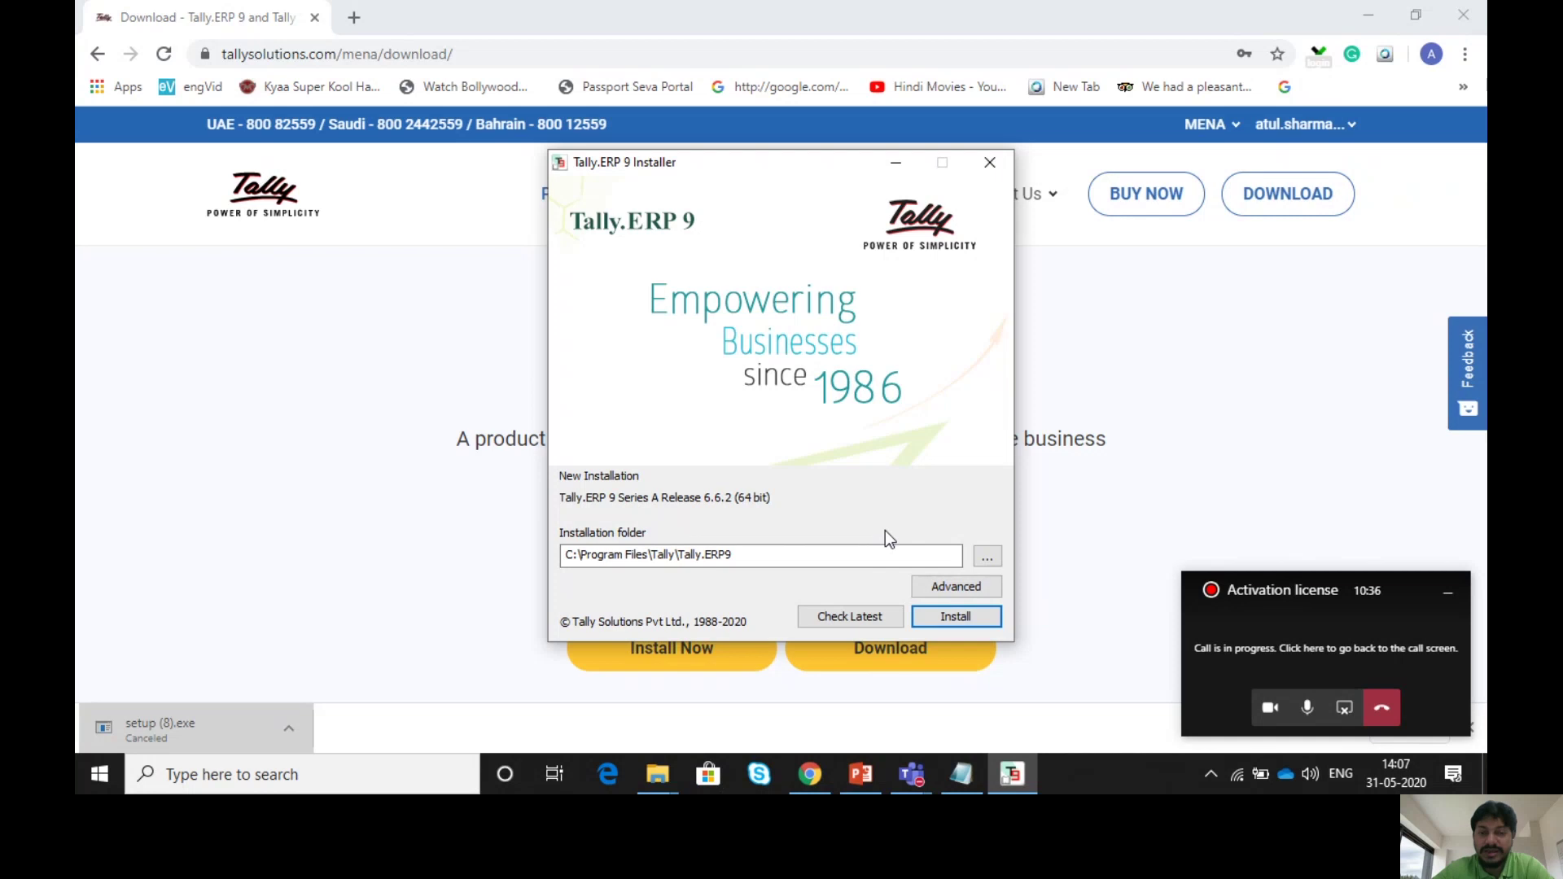
click(988, 559)
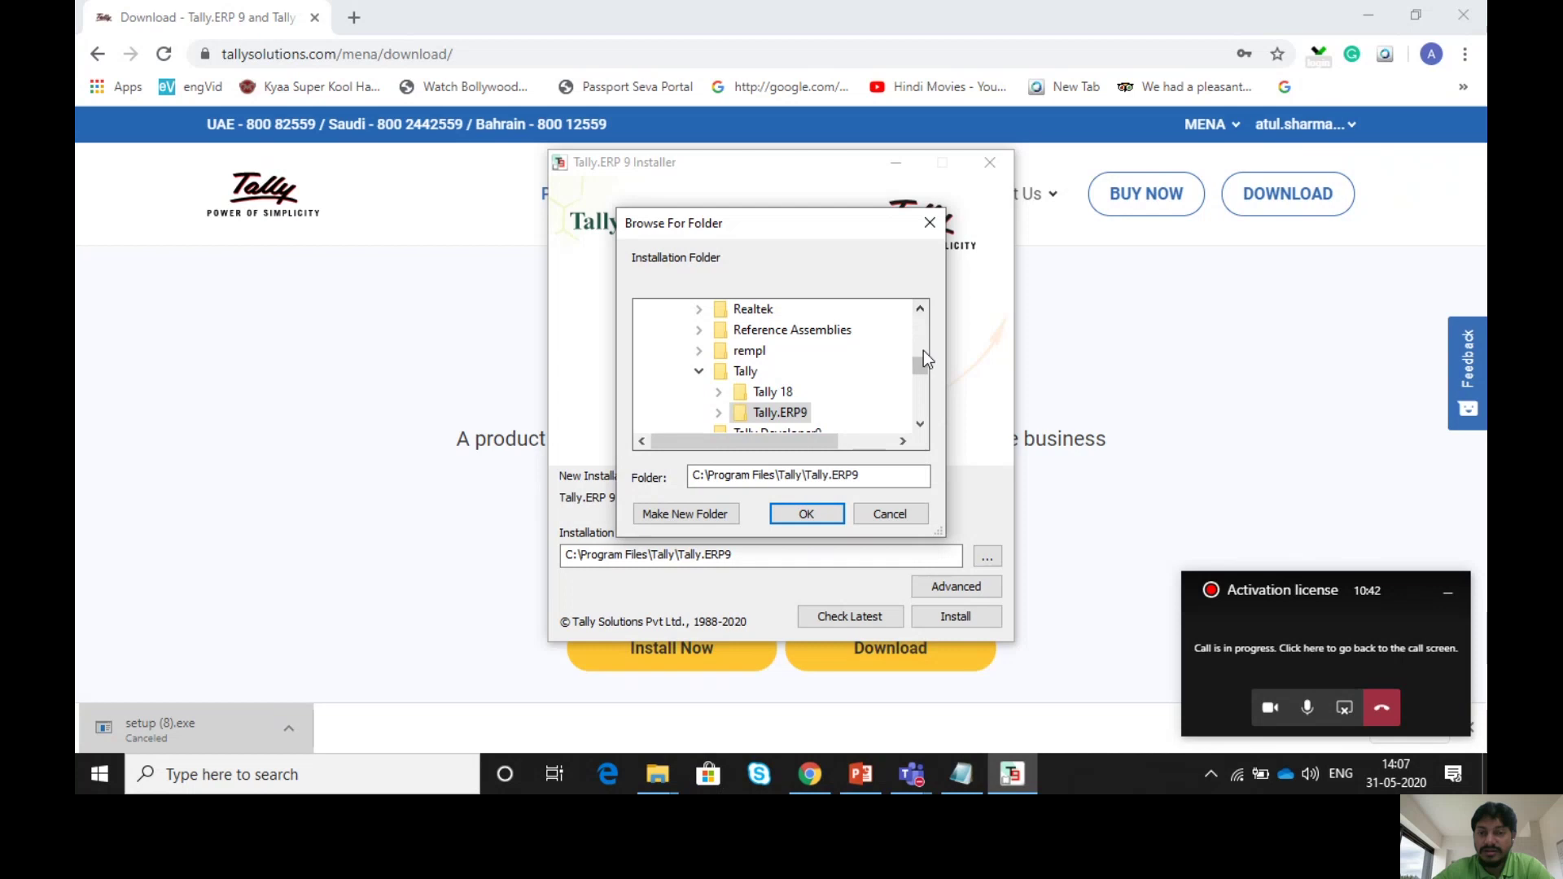
click(928, 225)
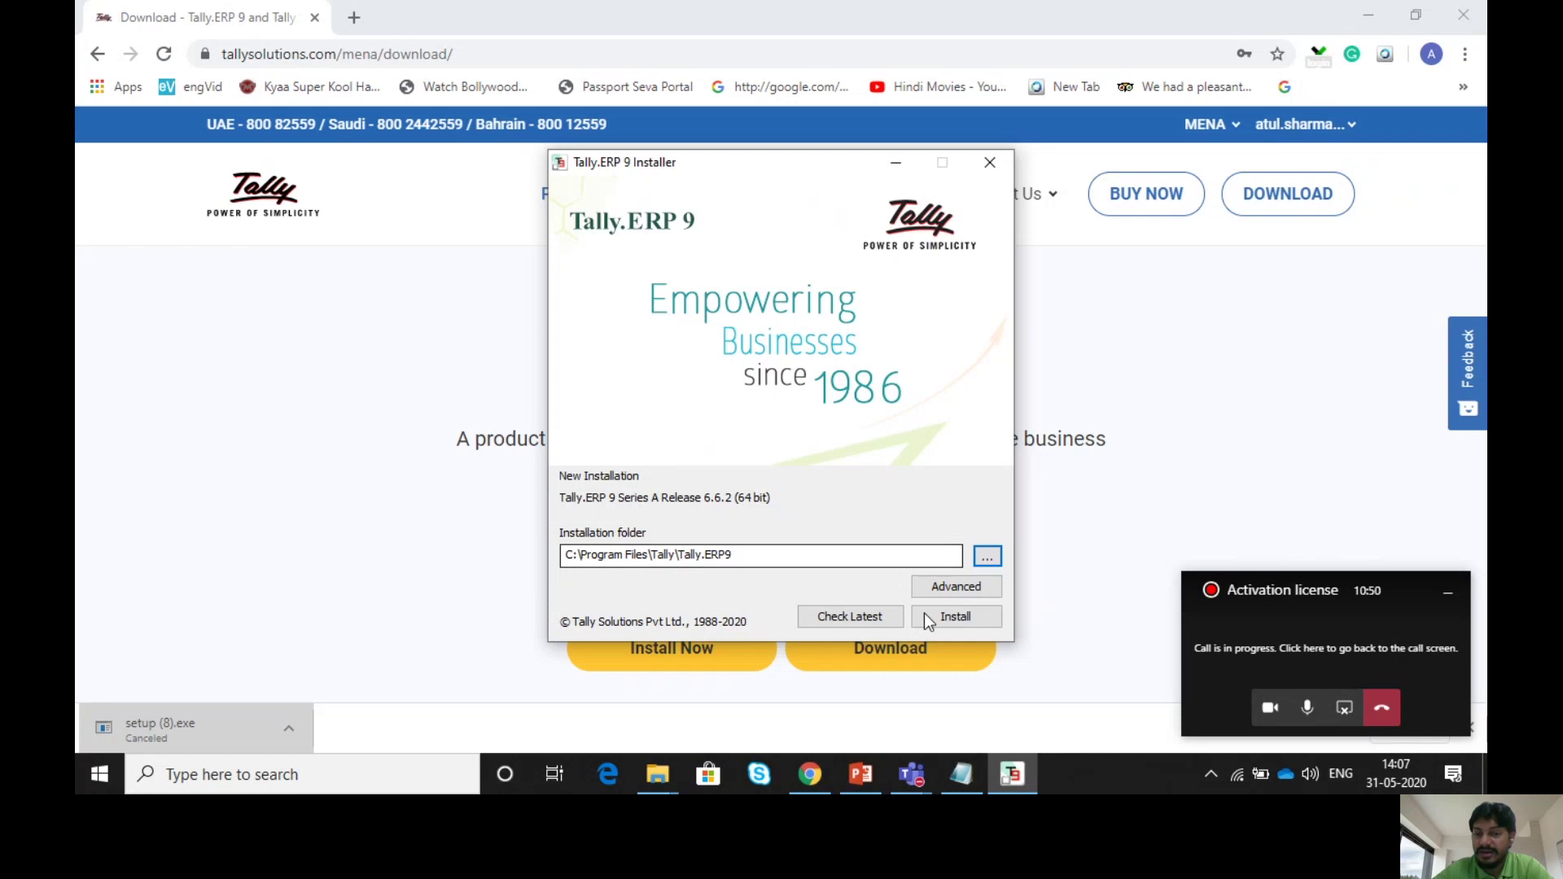
- Install Tally.ERP 9 Release 6.6.2 (64 bit) and click Done after success
click(949, 624)
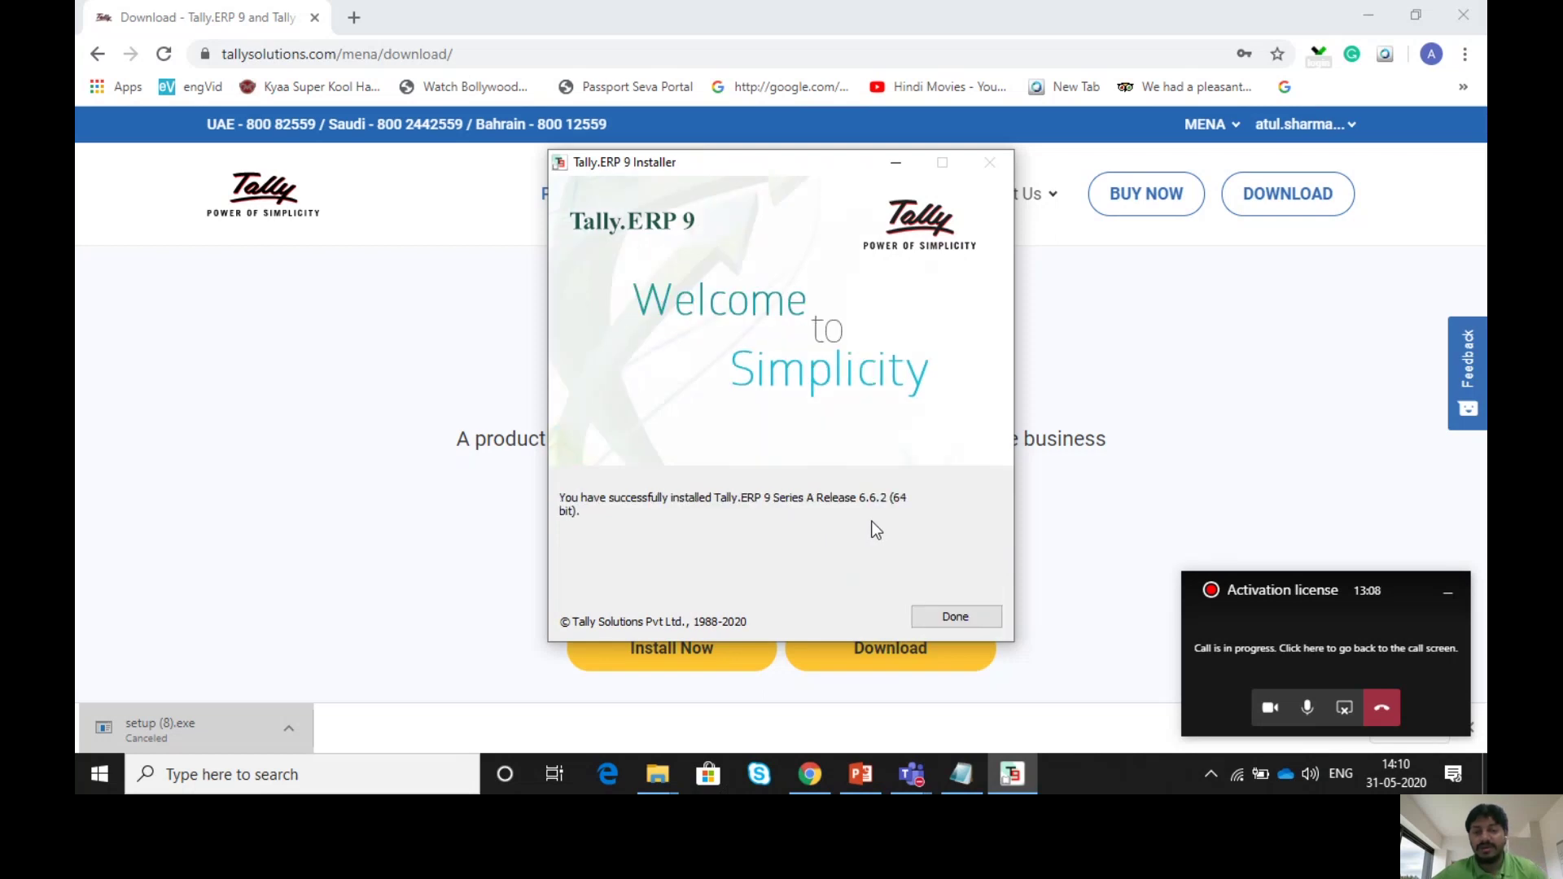
click(945, 619)
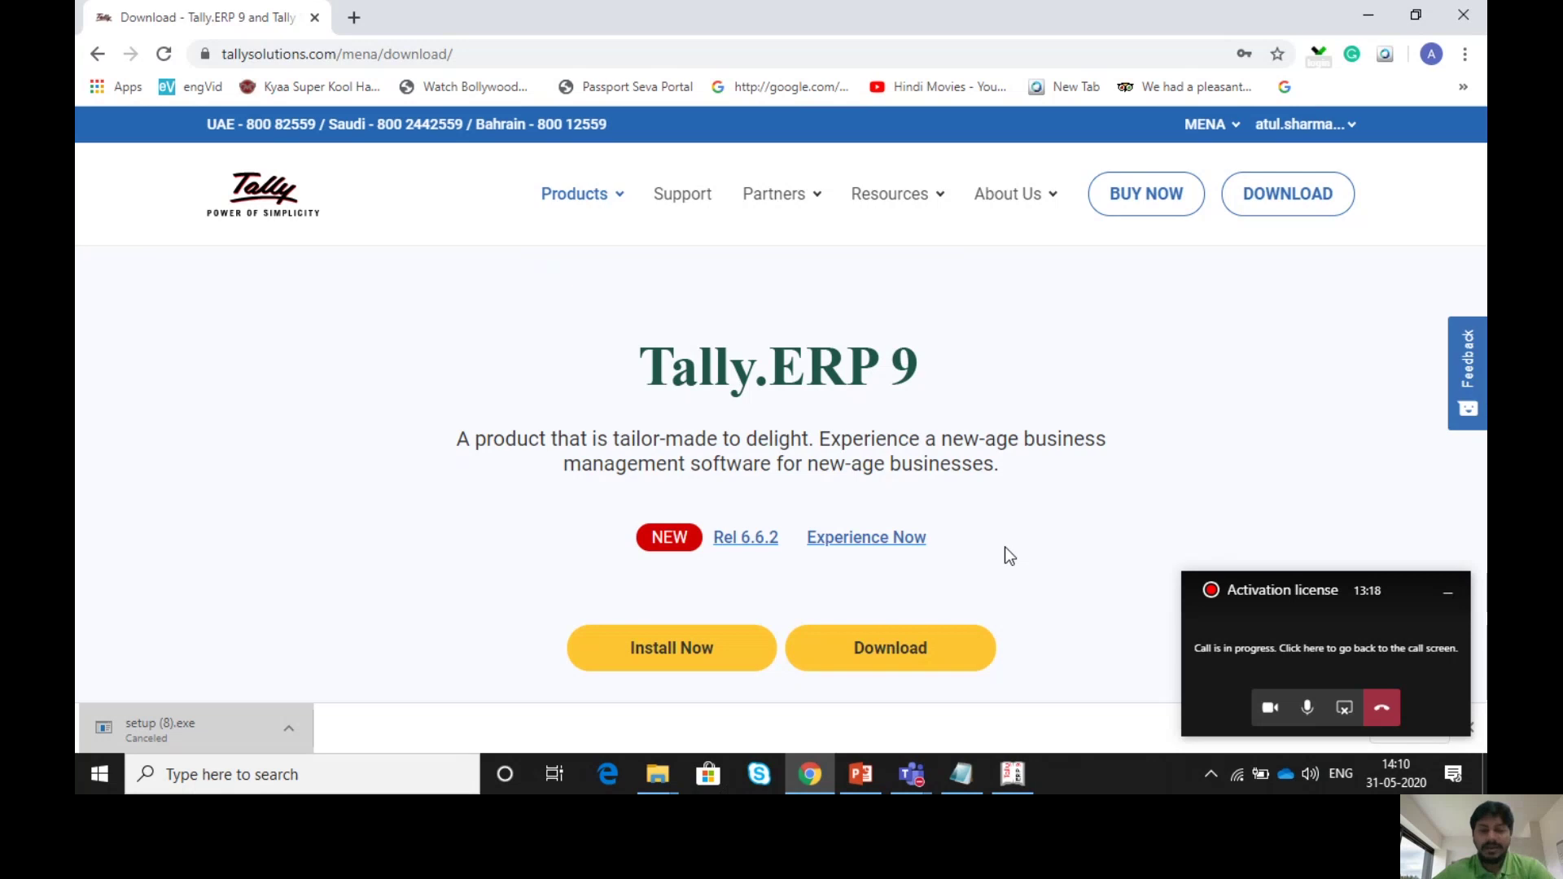
- Bring Tally.ERP 9 forward and choose 'Activate Your License' from the Startup menu
mouse_move(1017, 776)
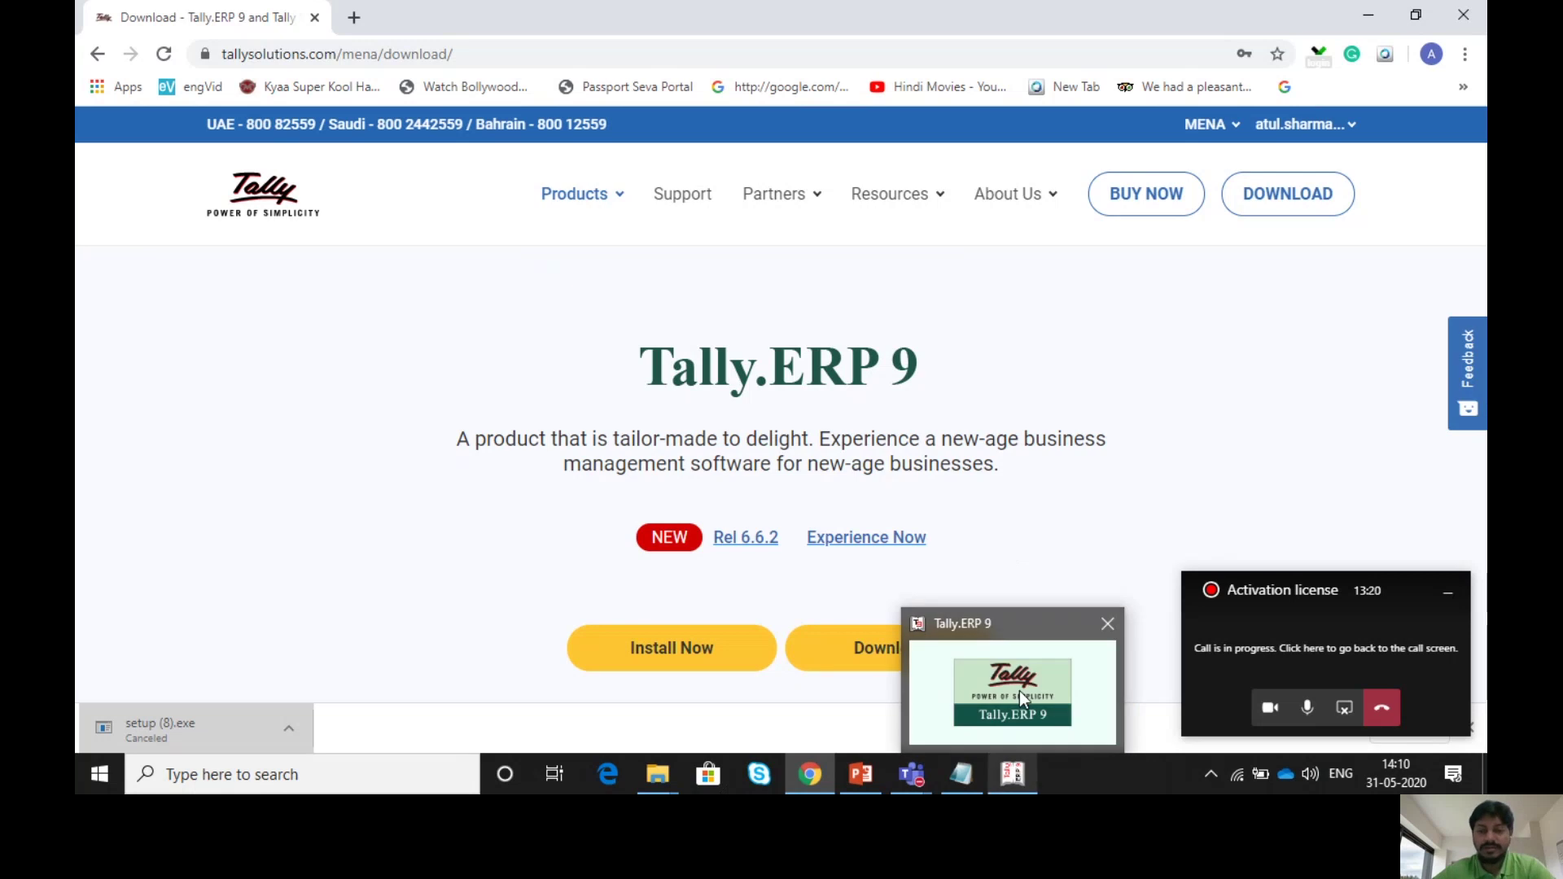
mouse_move(1019, 690)
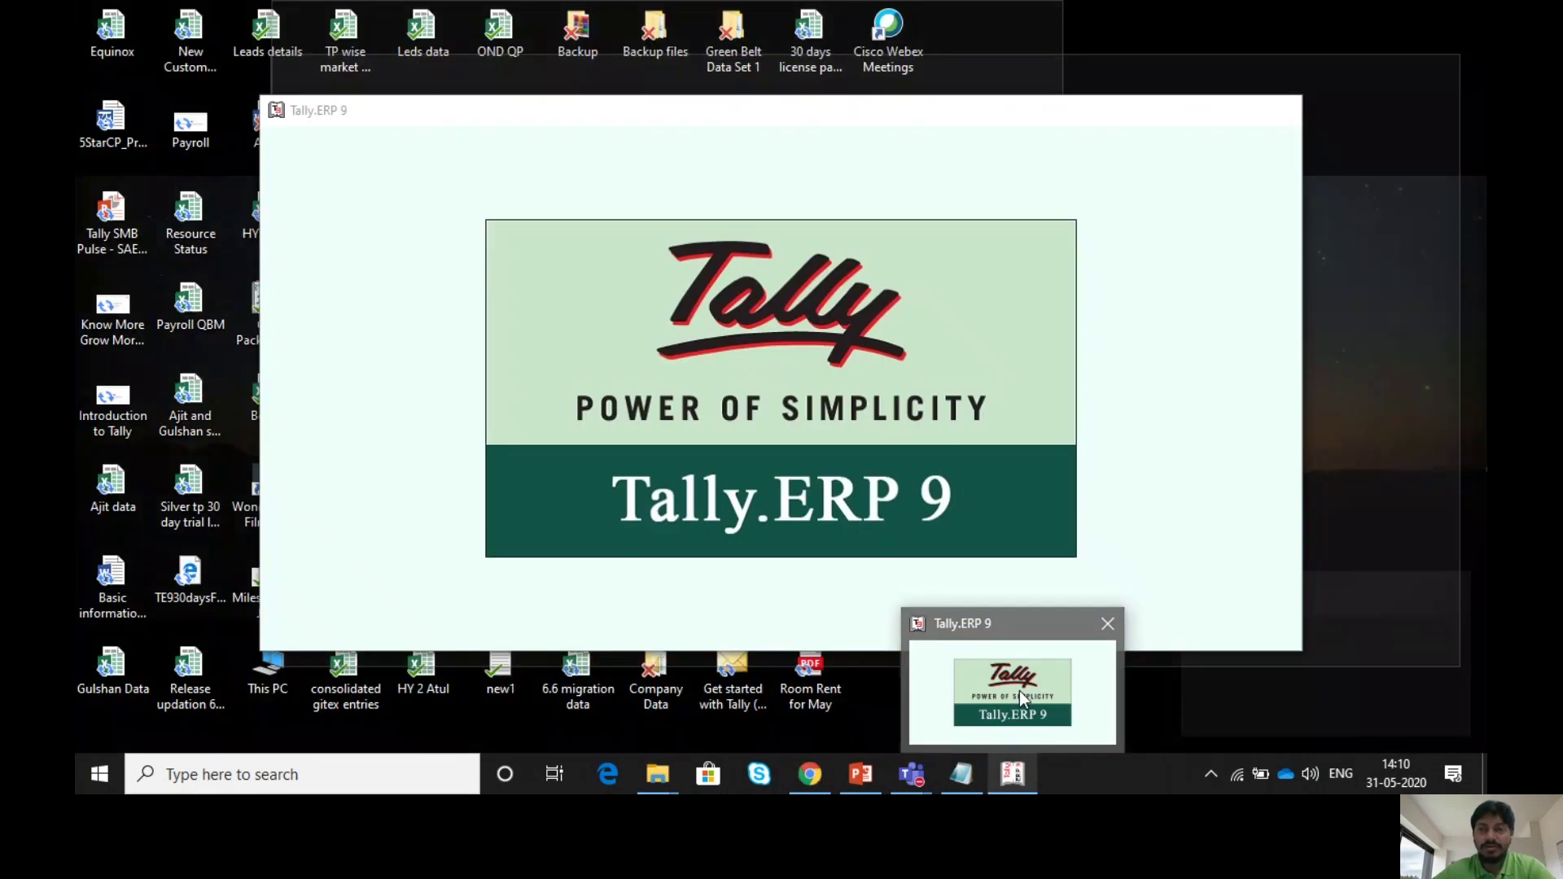
click(1019, 690)
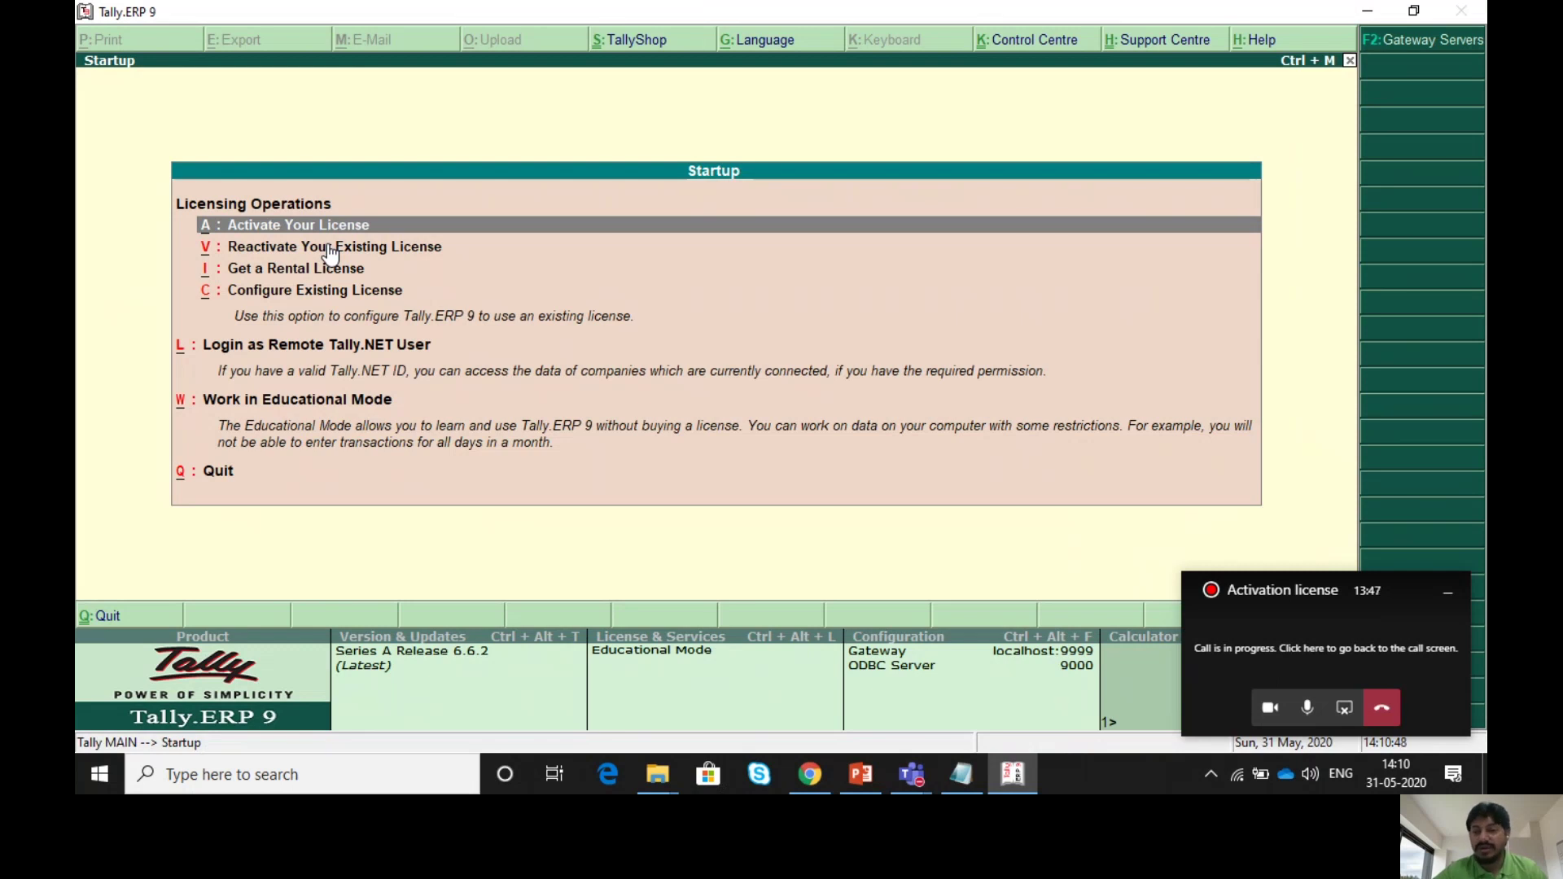
click(330, 249)
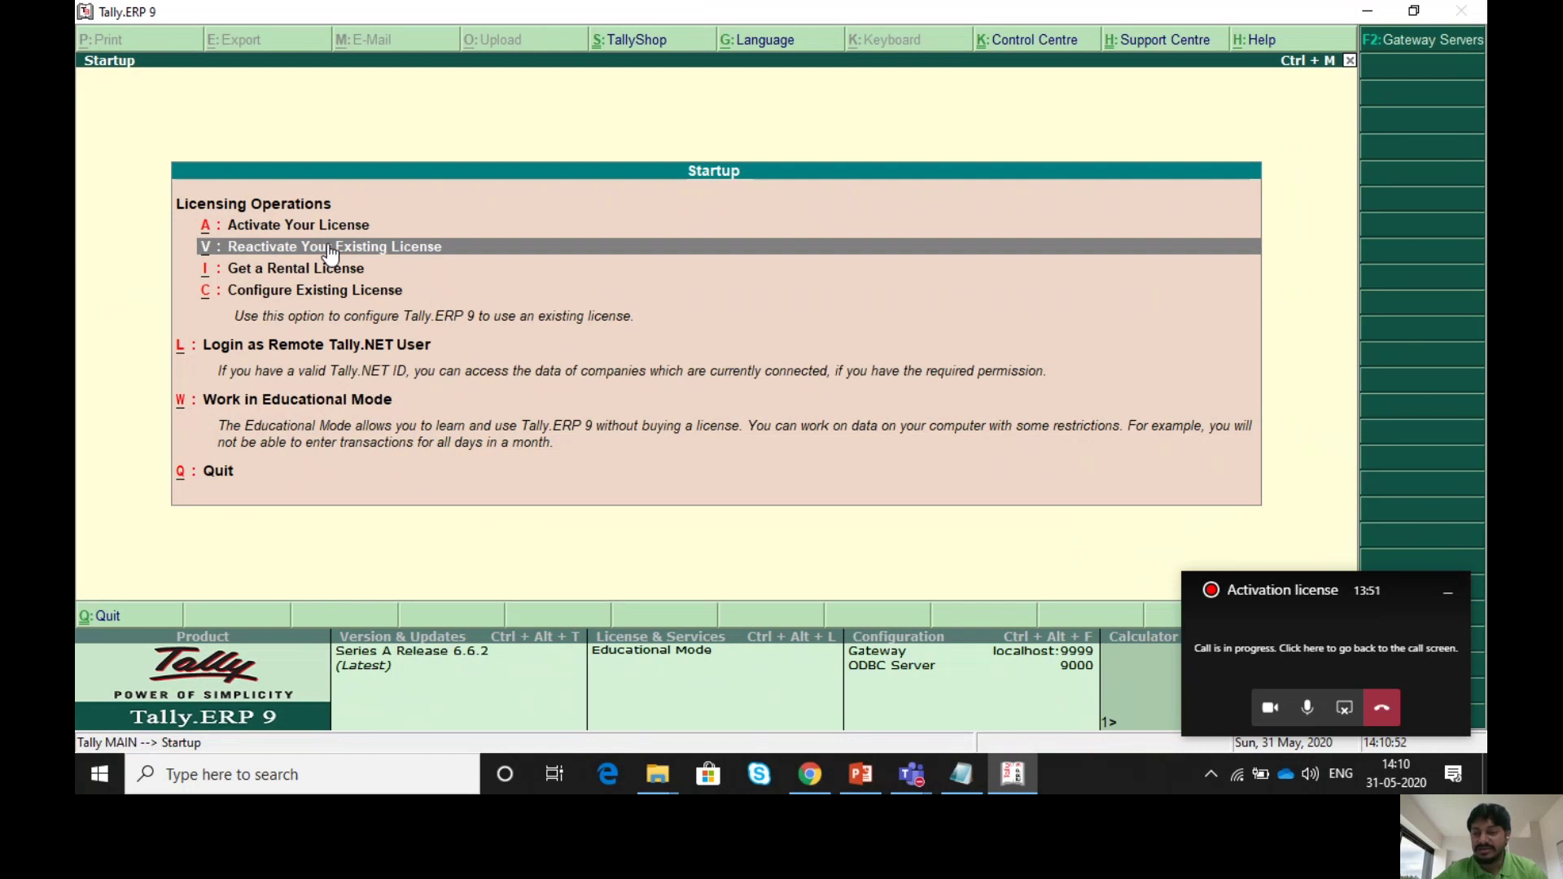
key(Up)
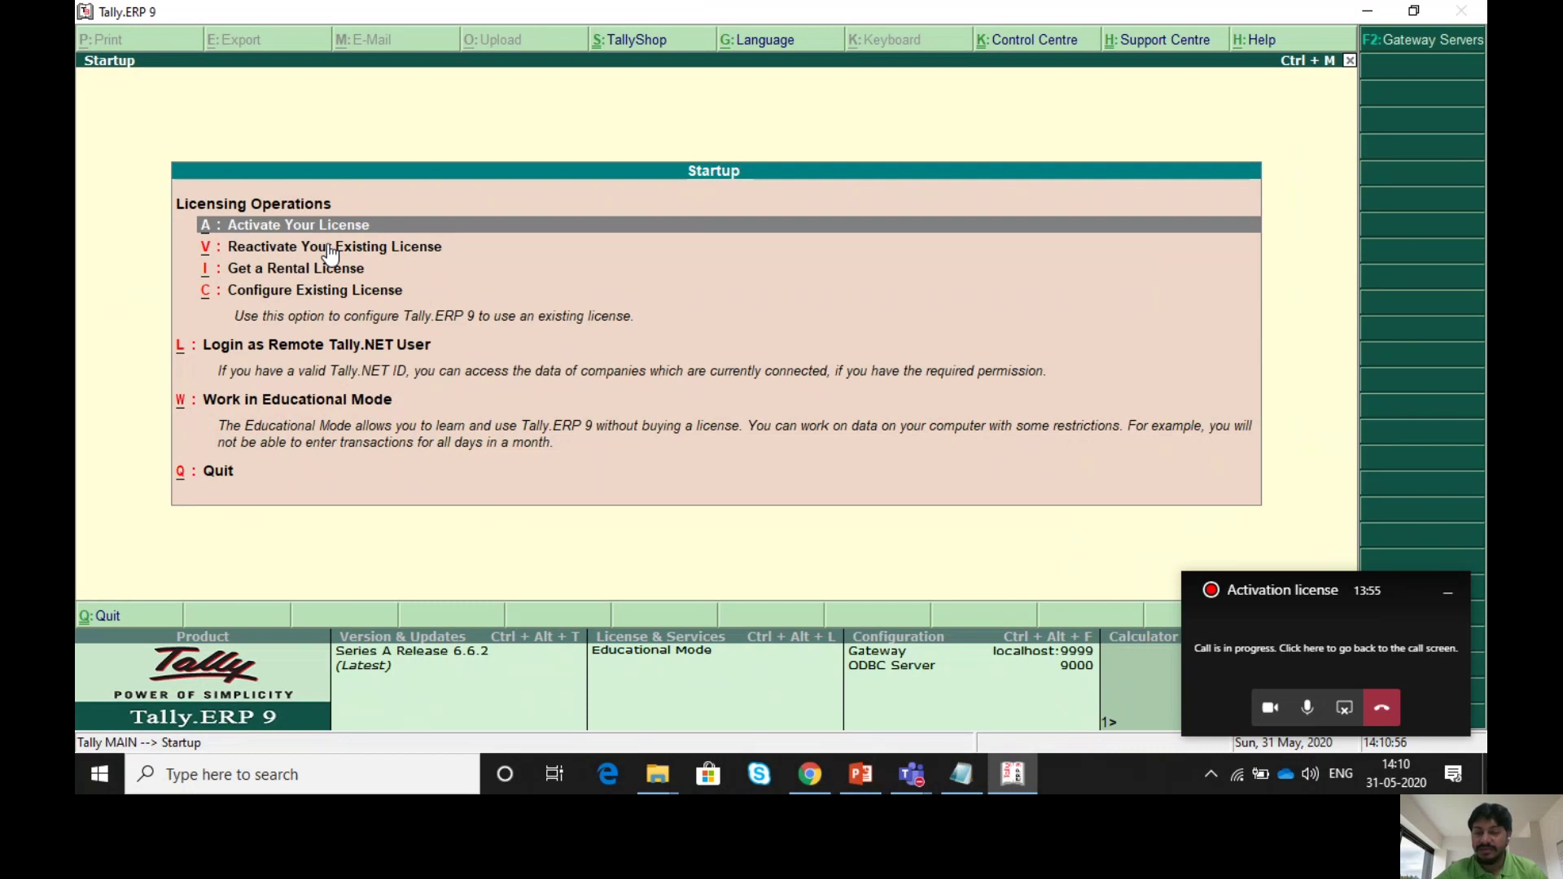
key(Return)
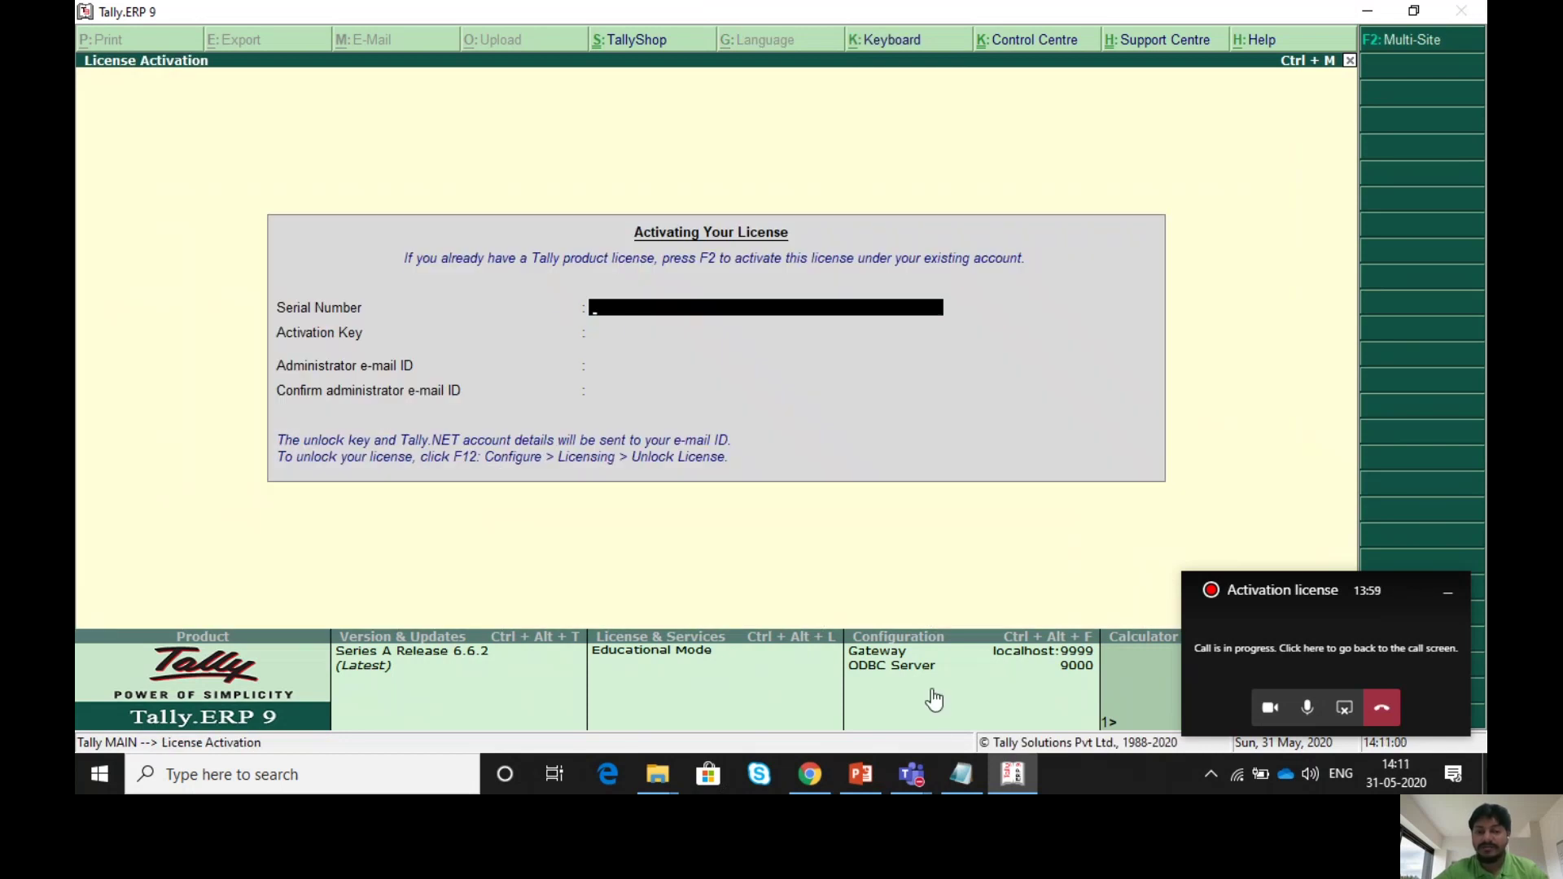
- Paste the serial number and activation key from Notepad into the activation form
click(960, 772)
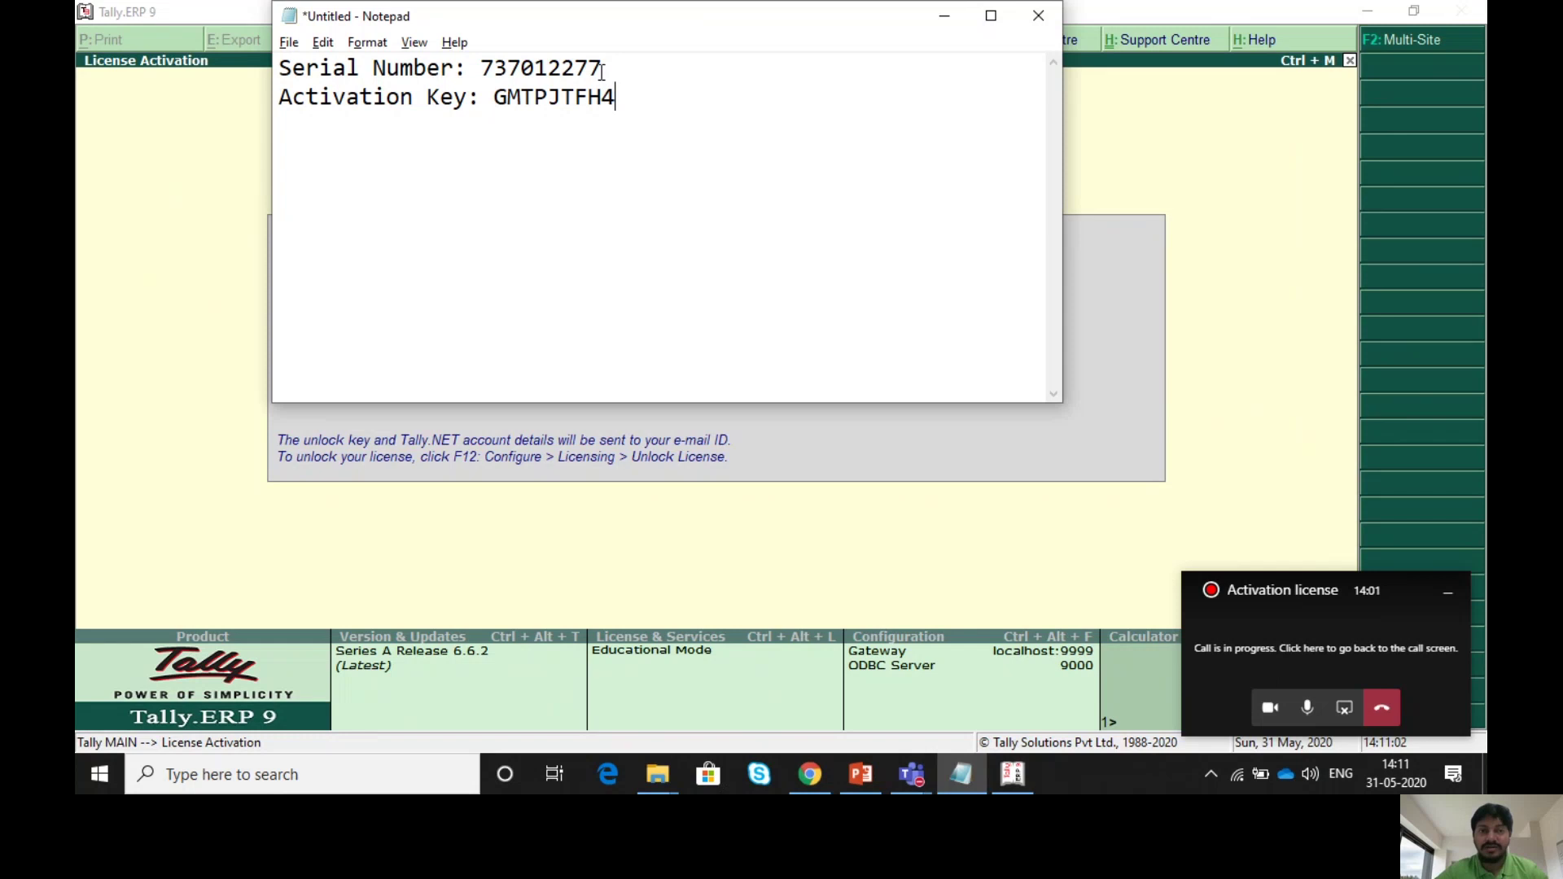
drag(602, 68, 486, 70)
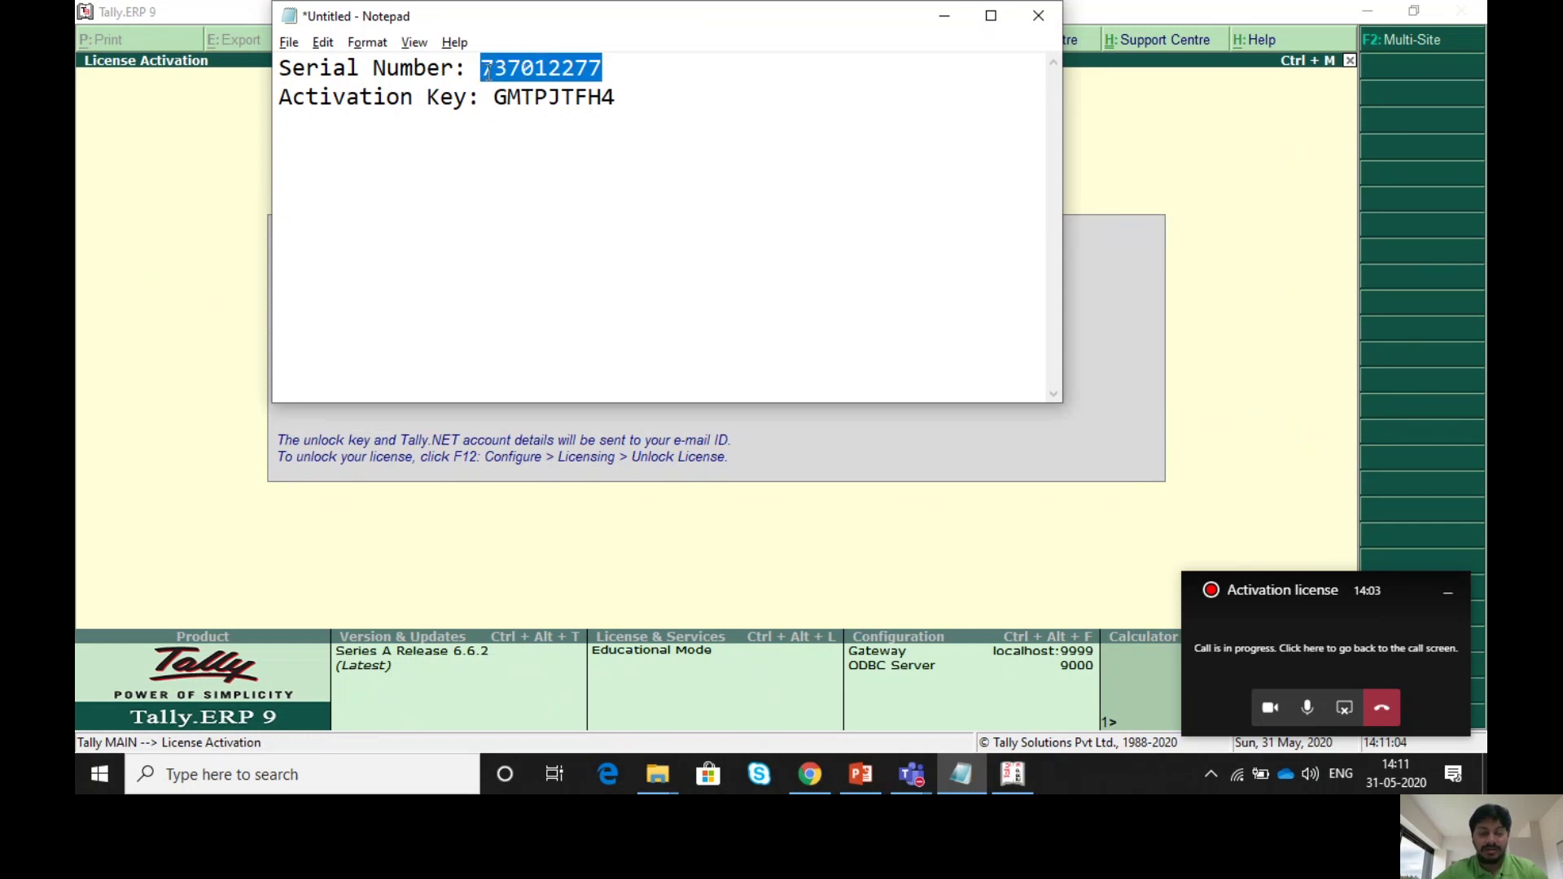
click(702, 433)
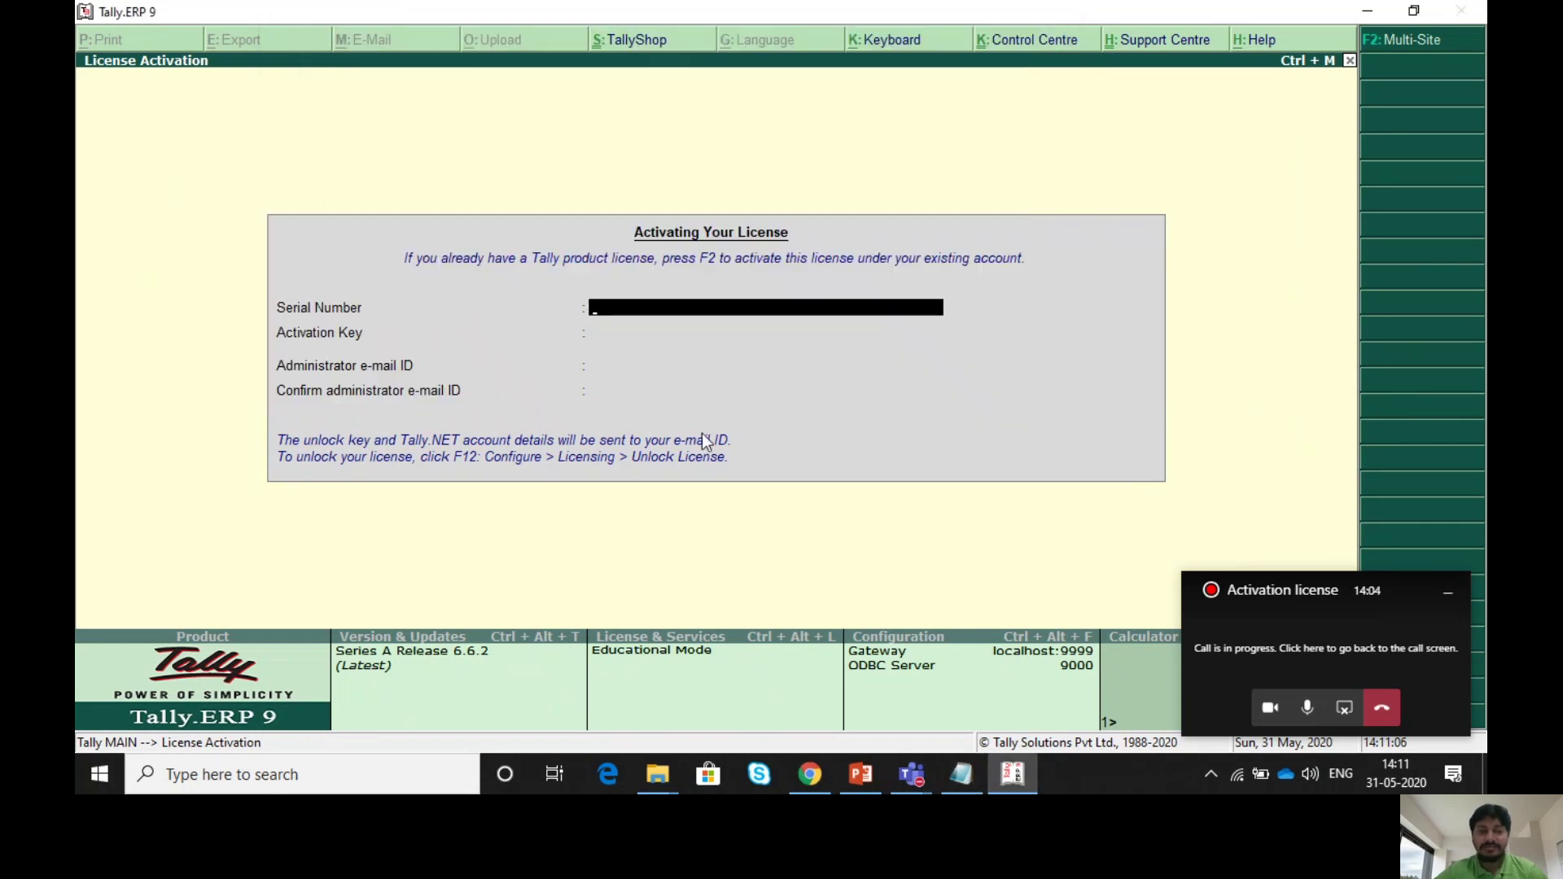
key(ctrl+alt+v)
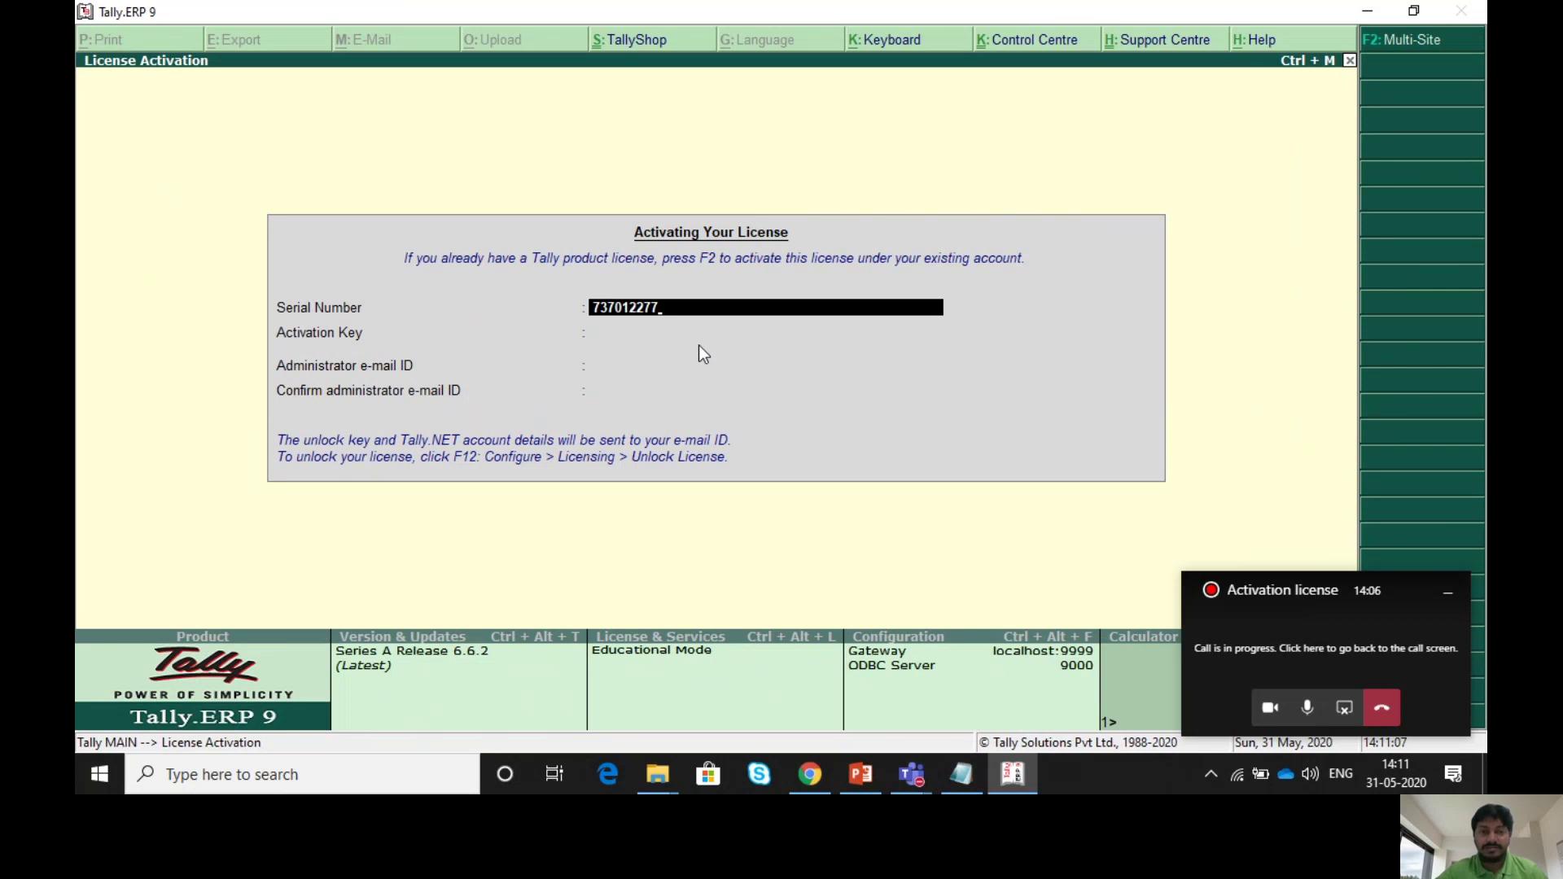
key(Return)
key(alt+Tab)
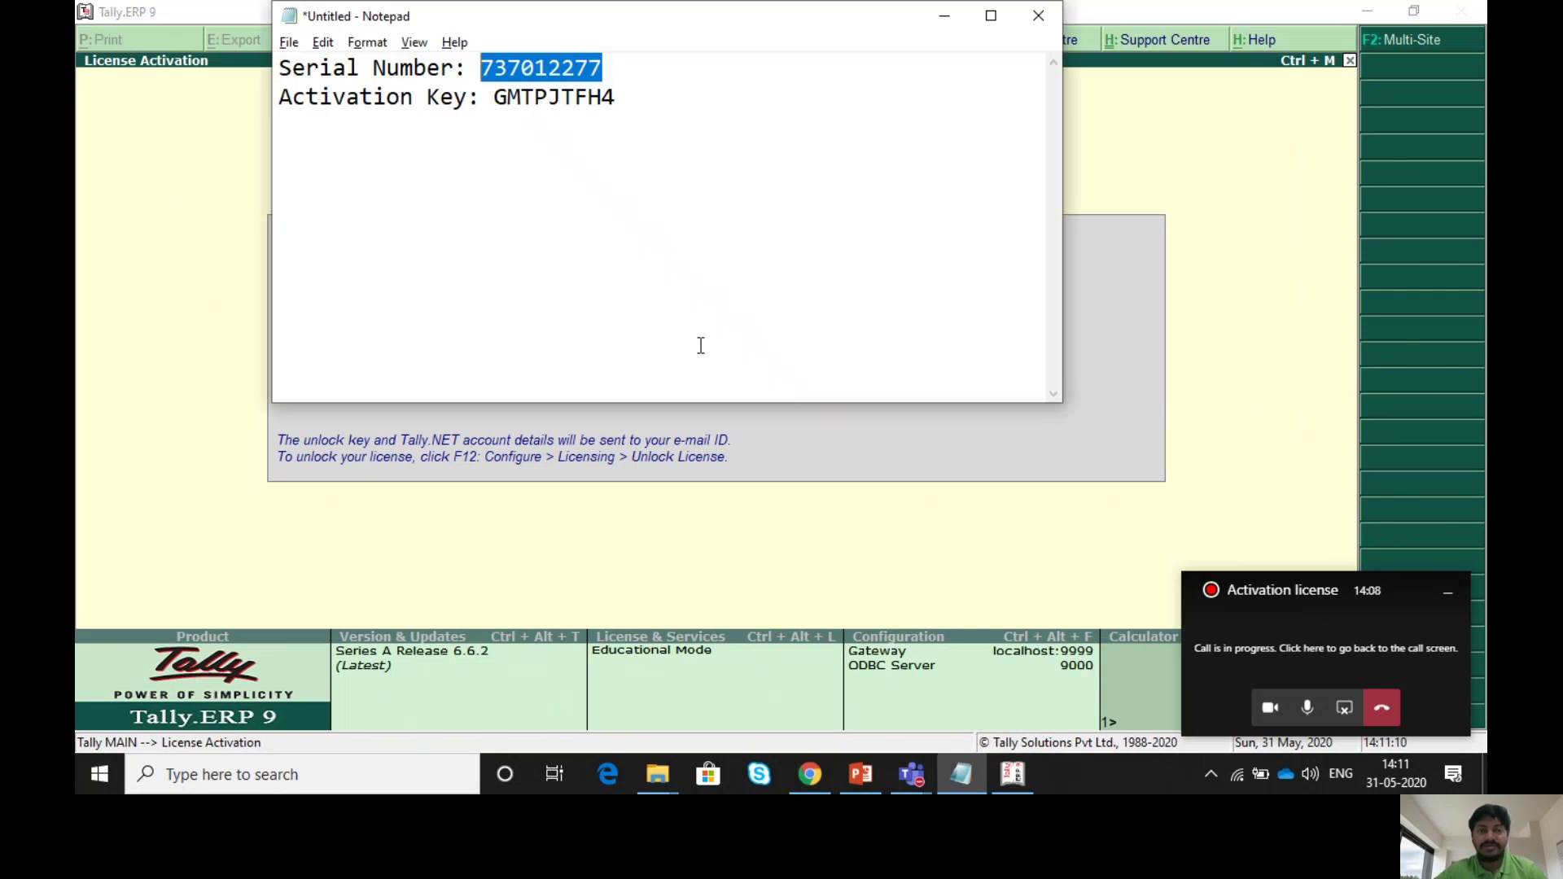
drag(616, 97, 498, 100)
key(ctrl+c)
key(alt+Tab)
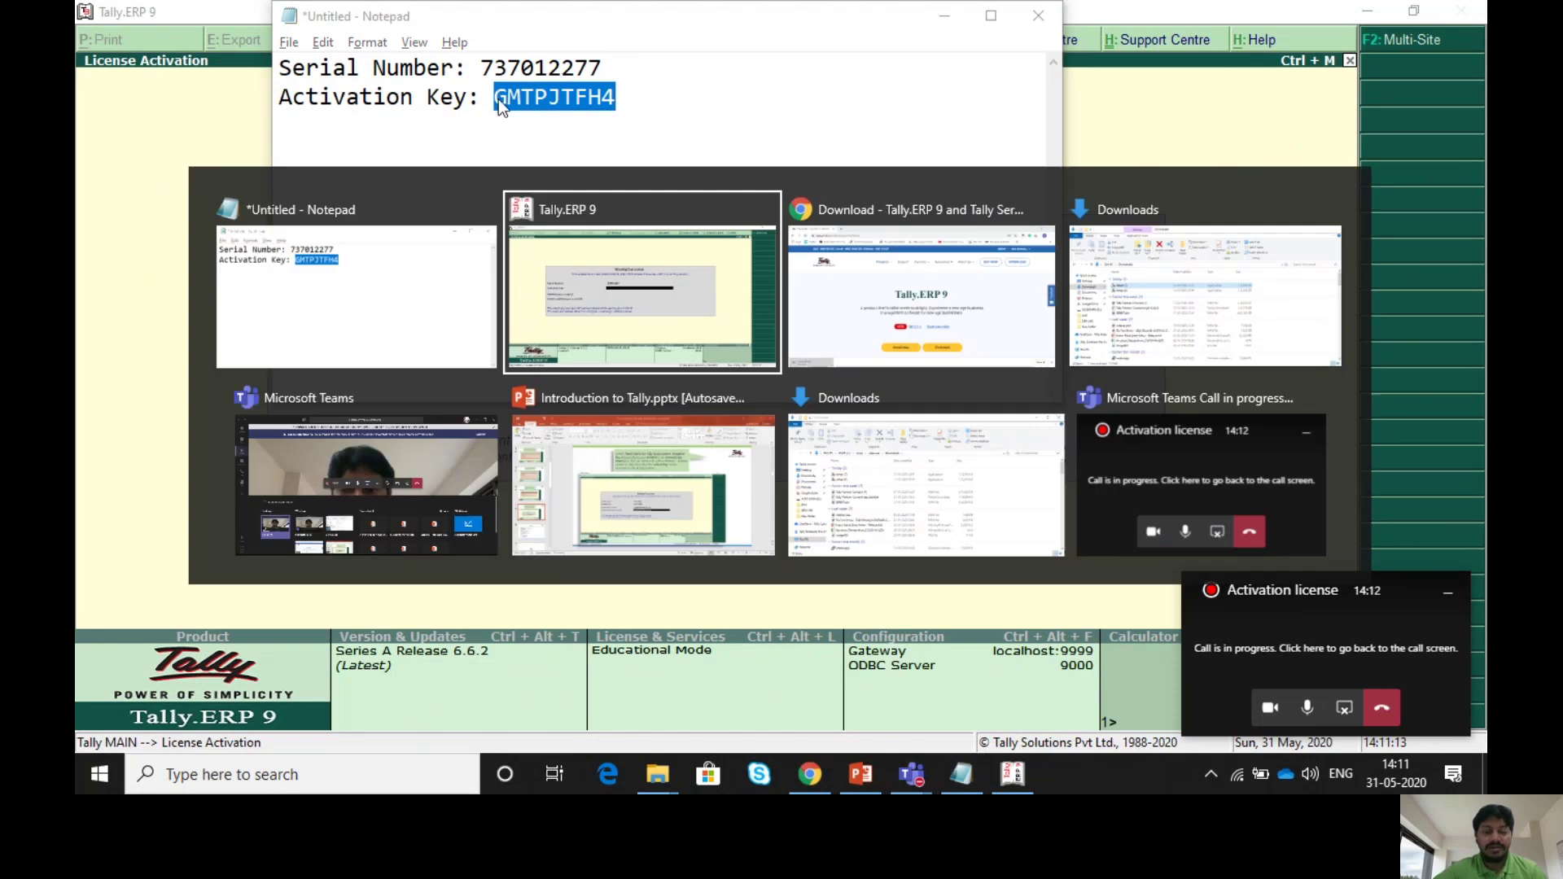
key(ctrl+alt+v)
key(Return)
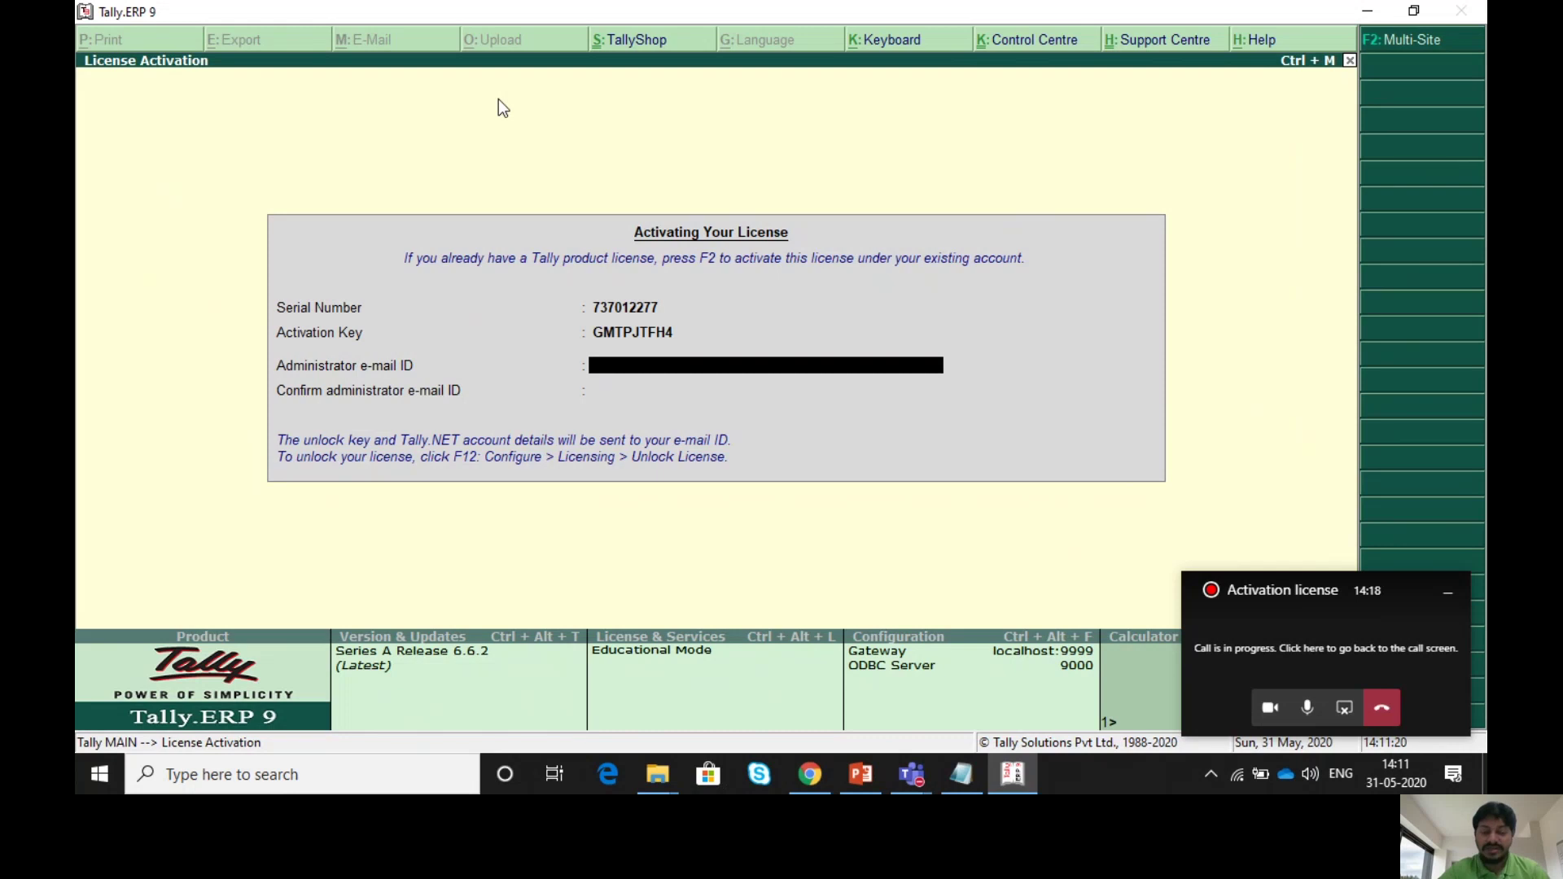
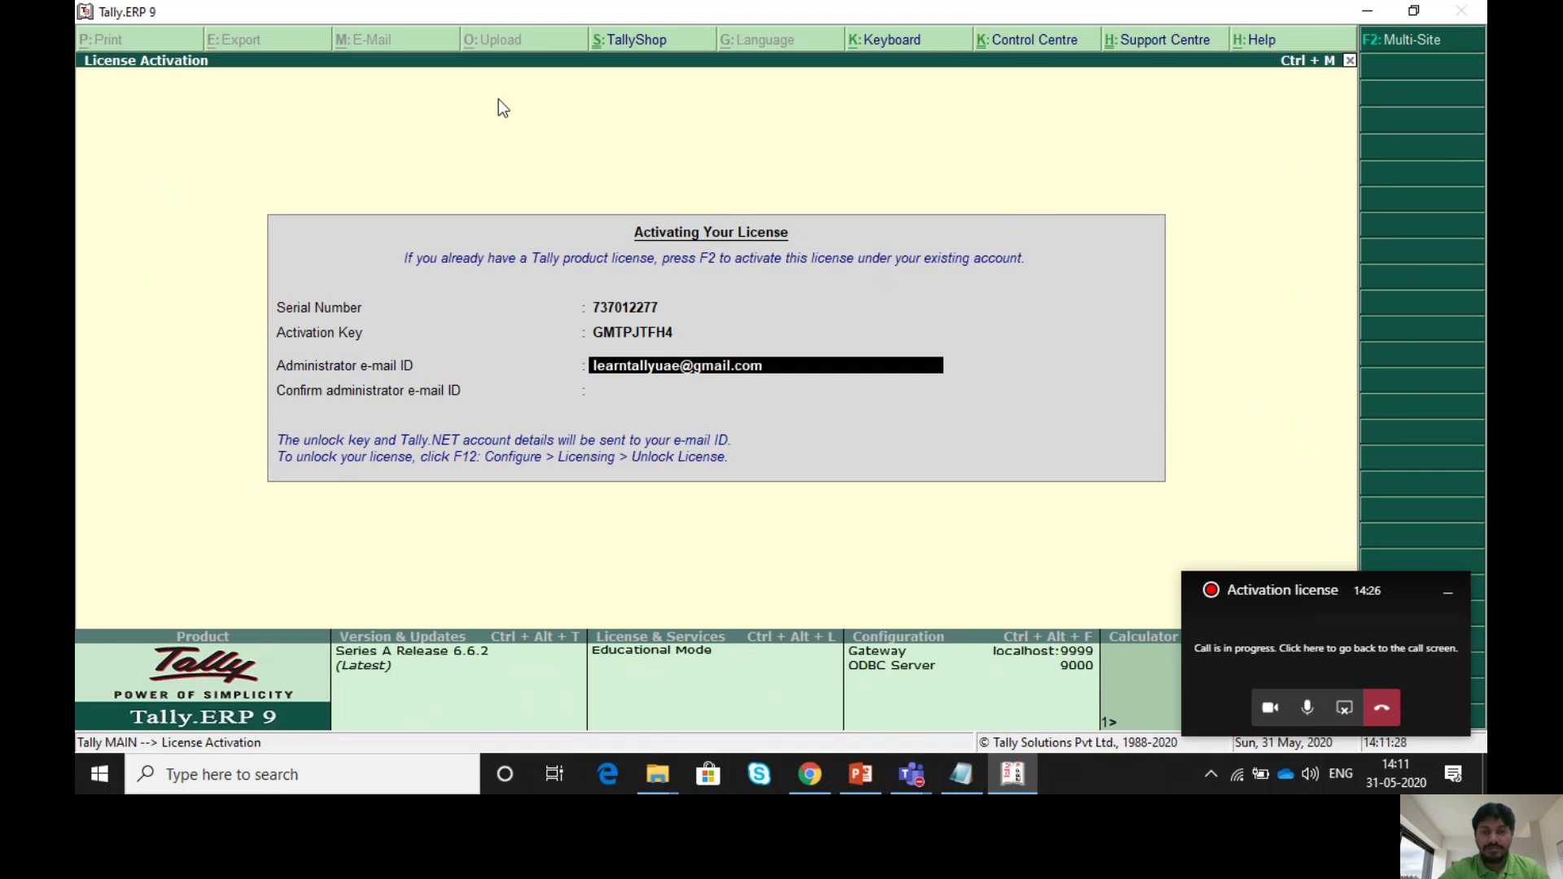
- Enter and confirm the administrator e-mail, then submit the activation request
key(Return)
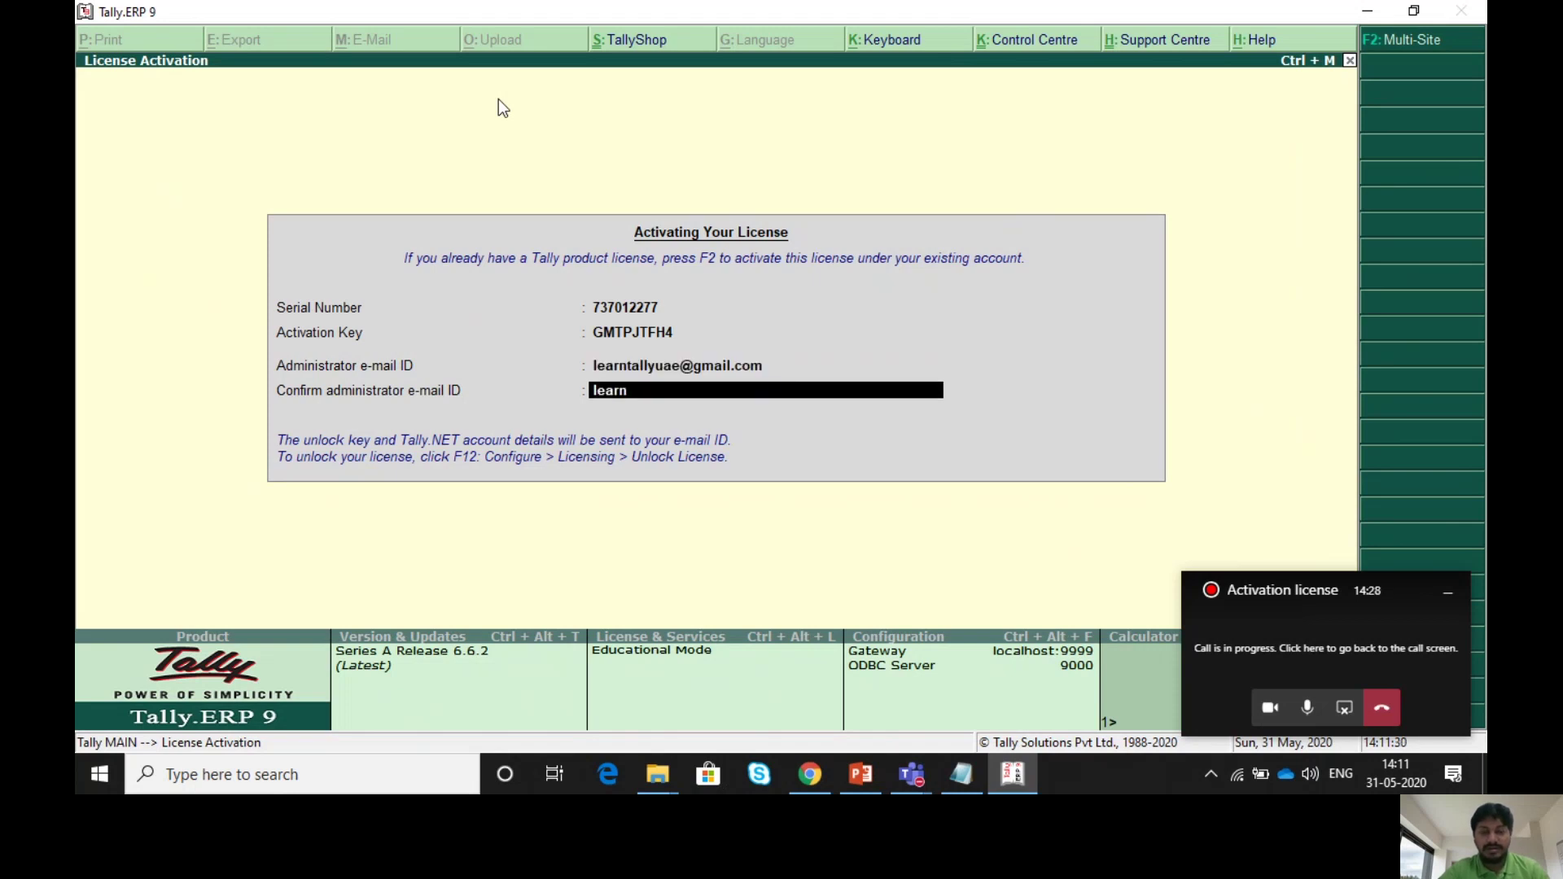
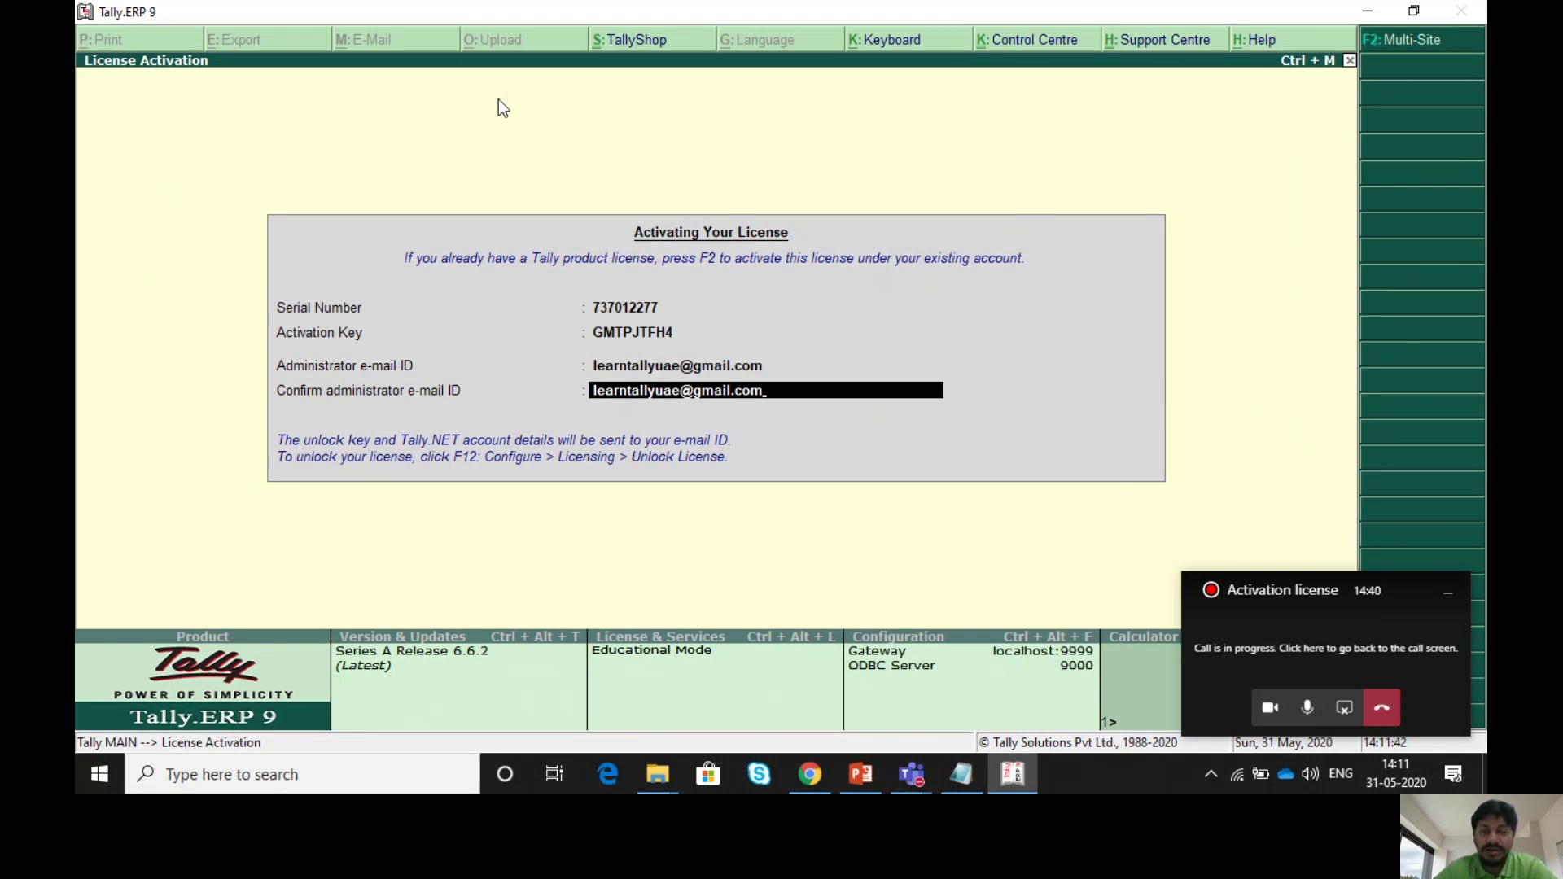
key(Return)
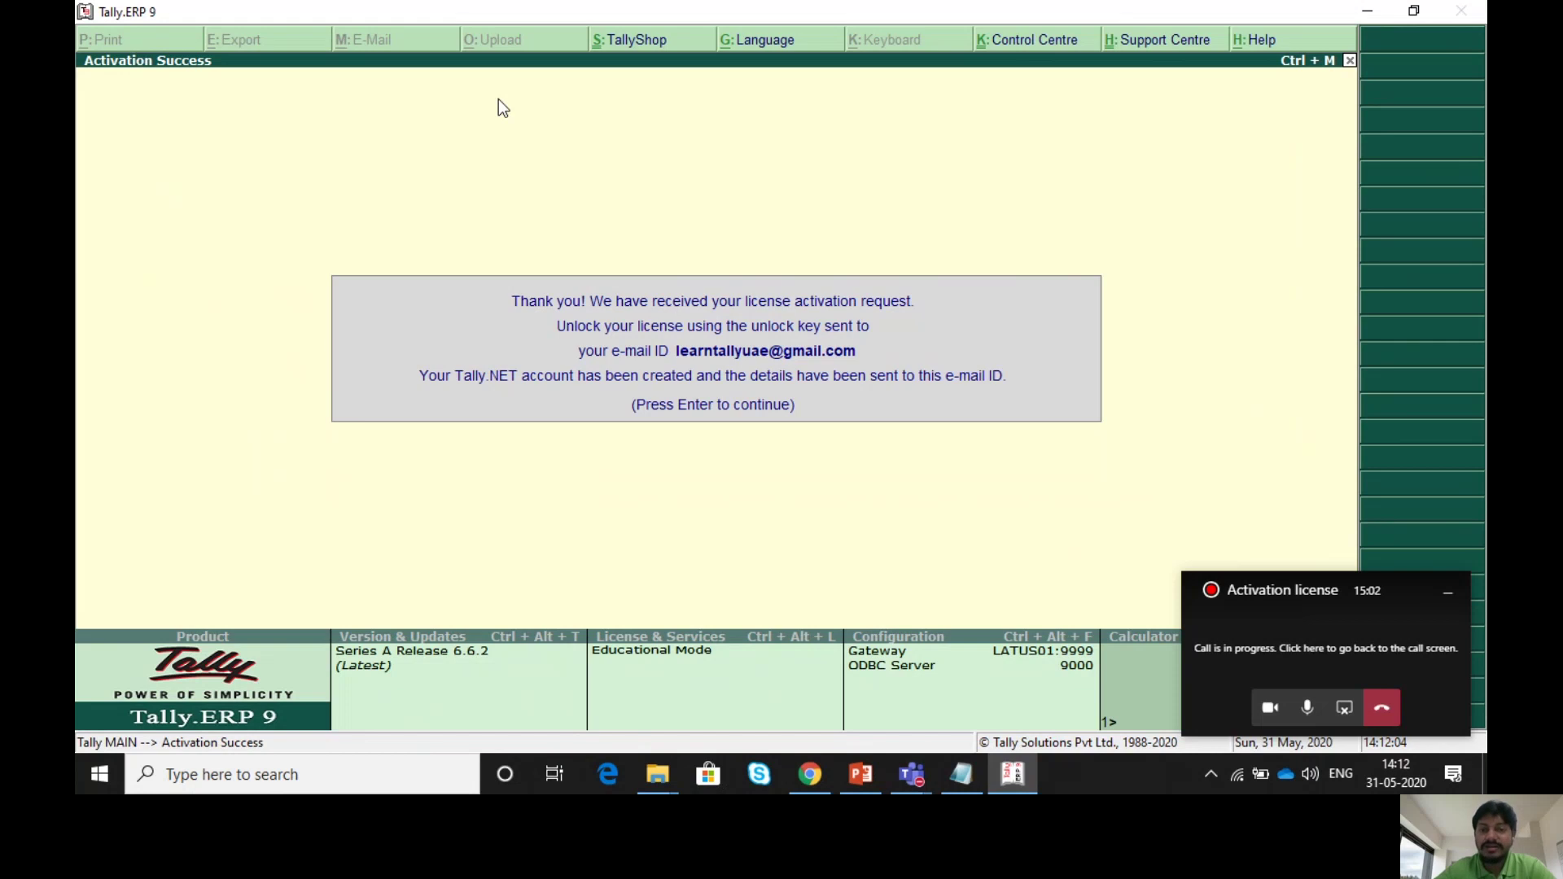
- Accept the Activation Success message to reach the Unlocking Your License screen
key(Return)
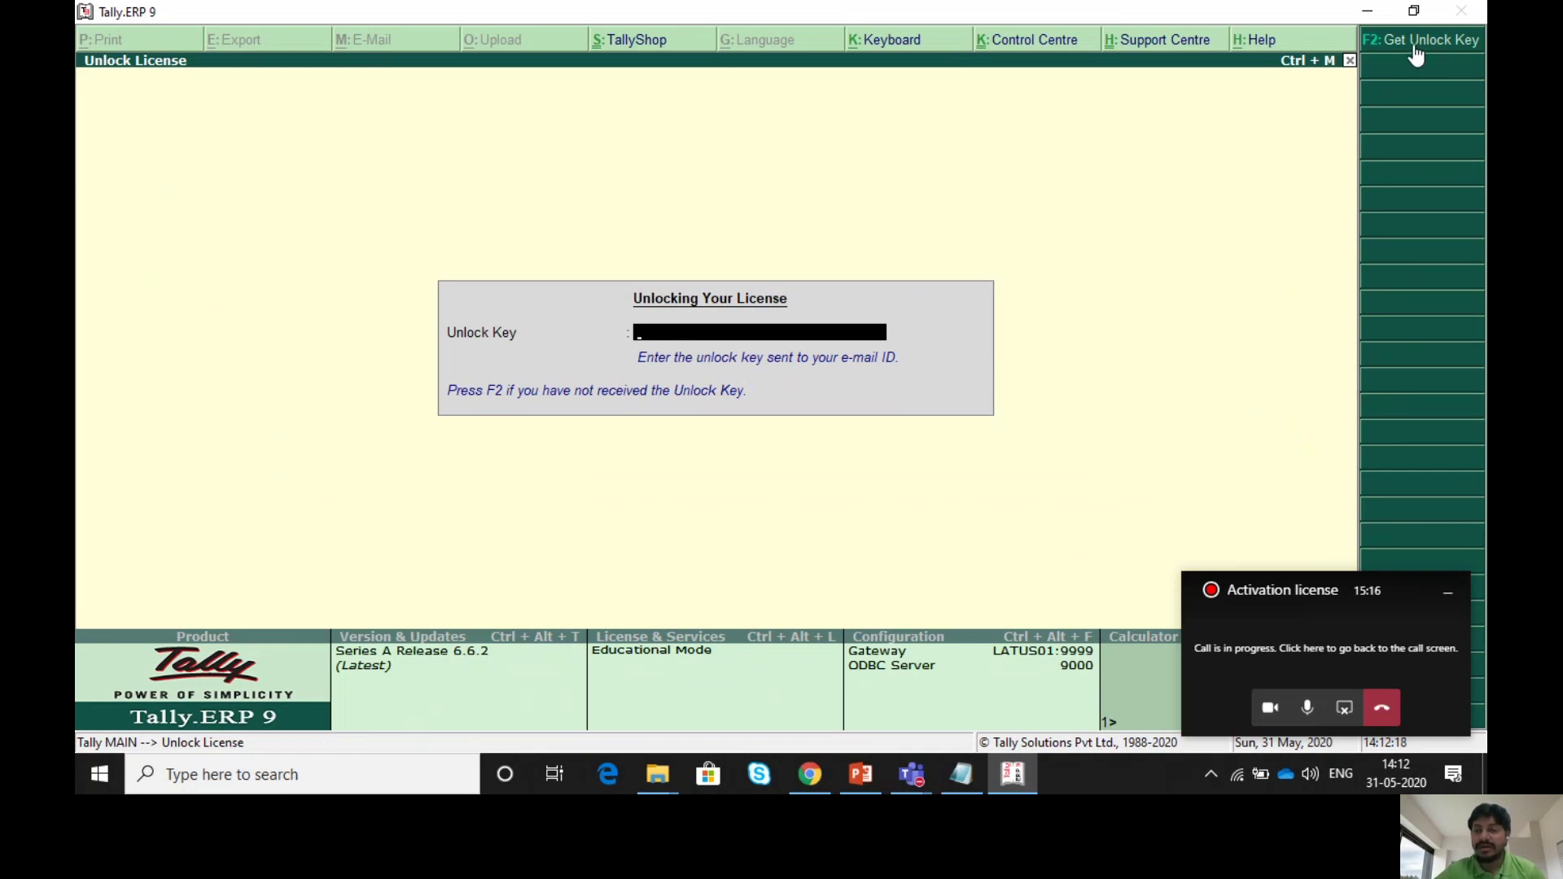
- Copy the serial number from the notes into the Unlock Key Service page's Serial Number field
click(1411, 47)
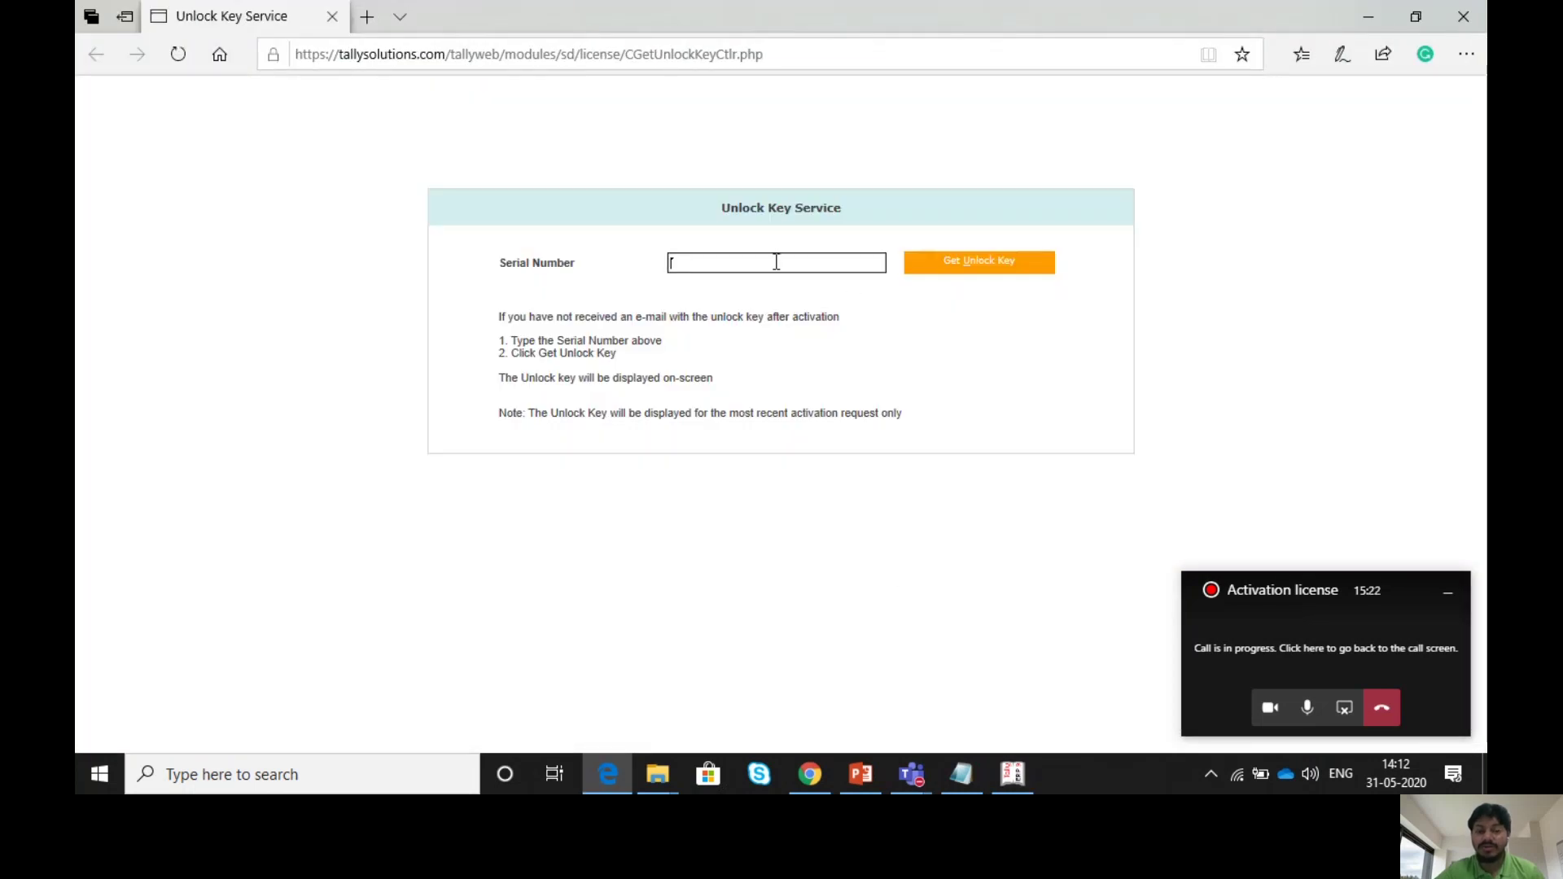
click(963, 773)
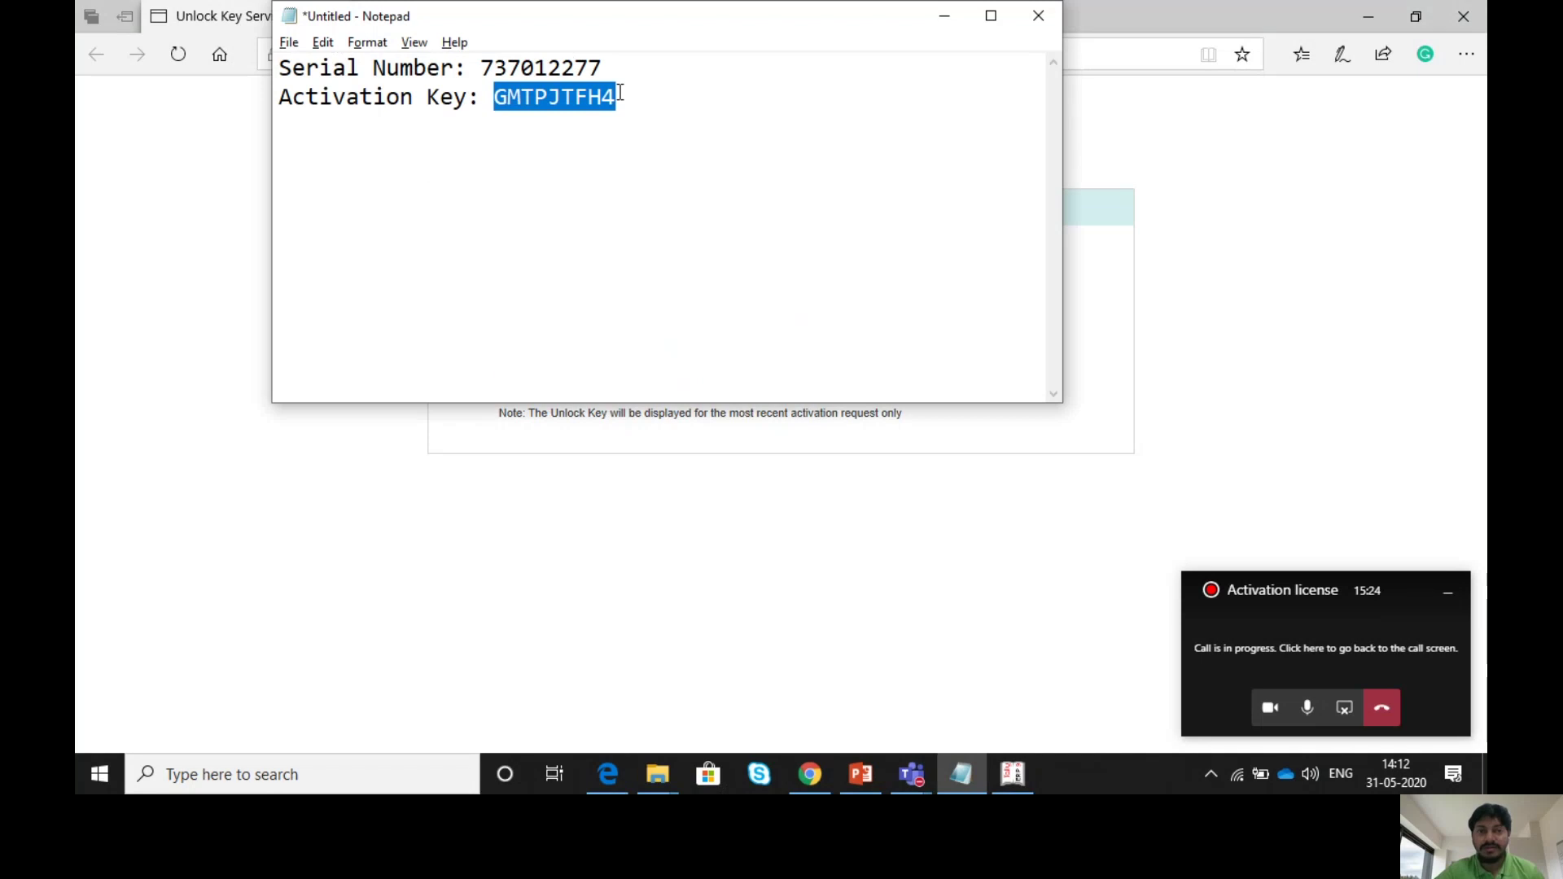
drag(603, 68, 485, 68)
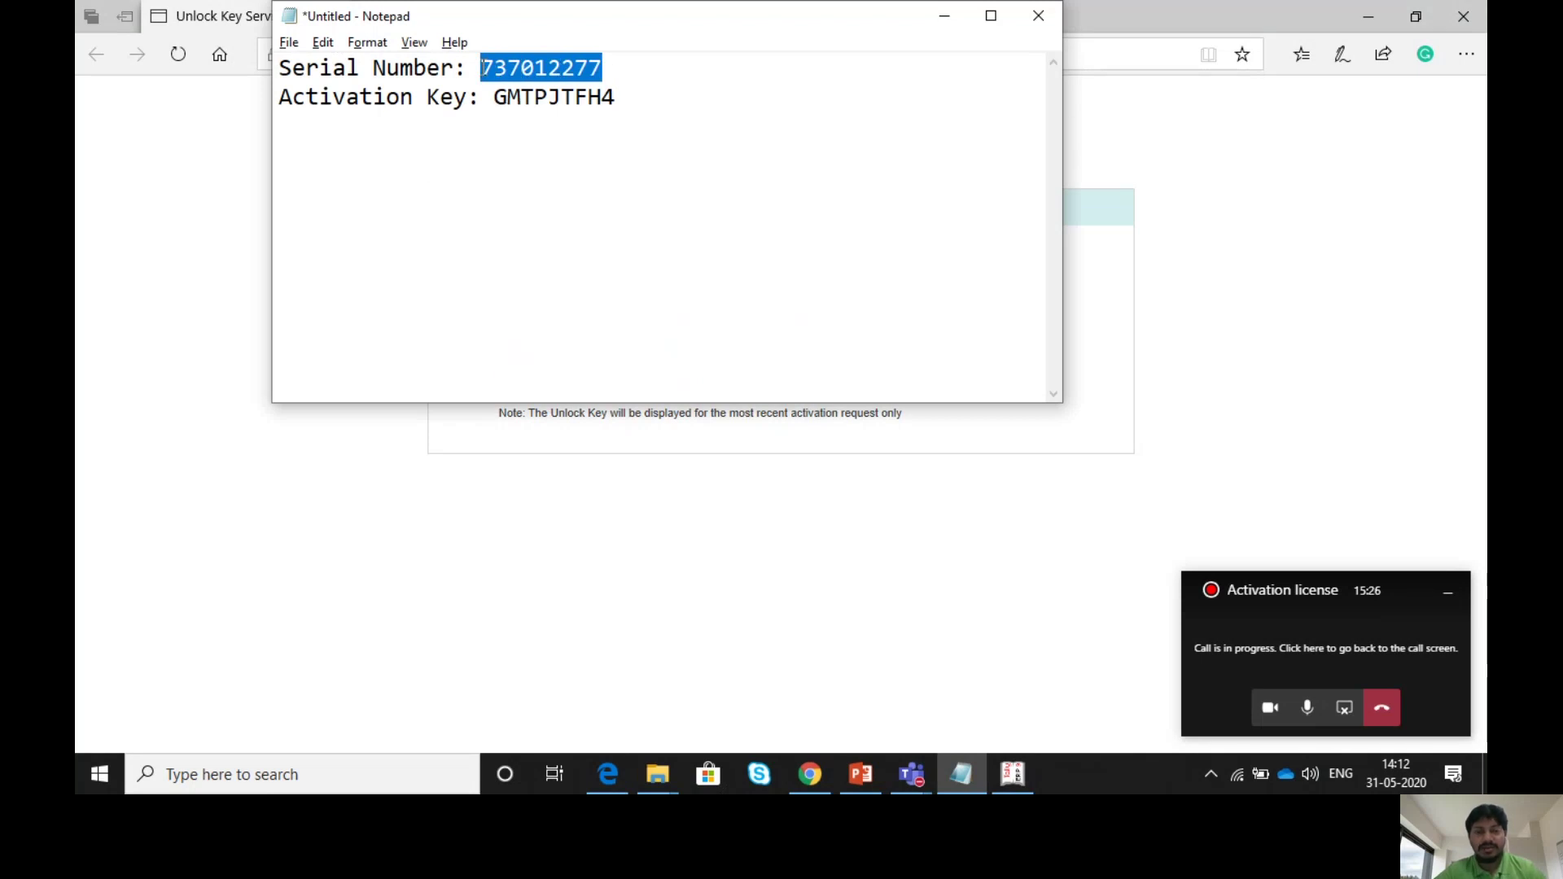
click(717, 569)
click(692, 262)
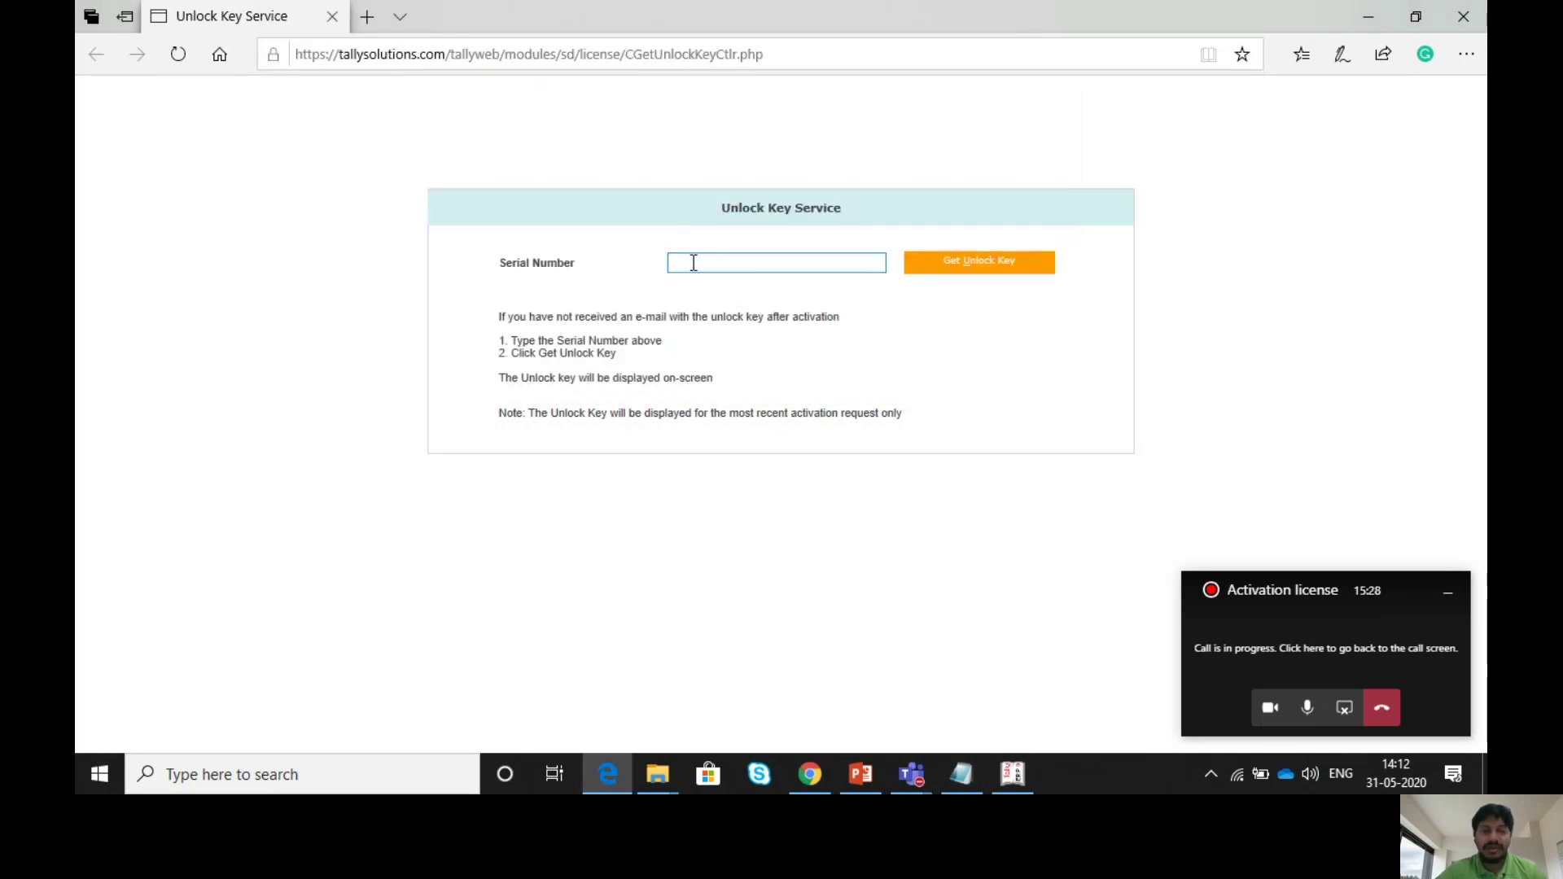
right_click(693, 262)
click(712, 333)
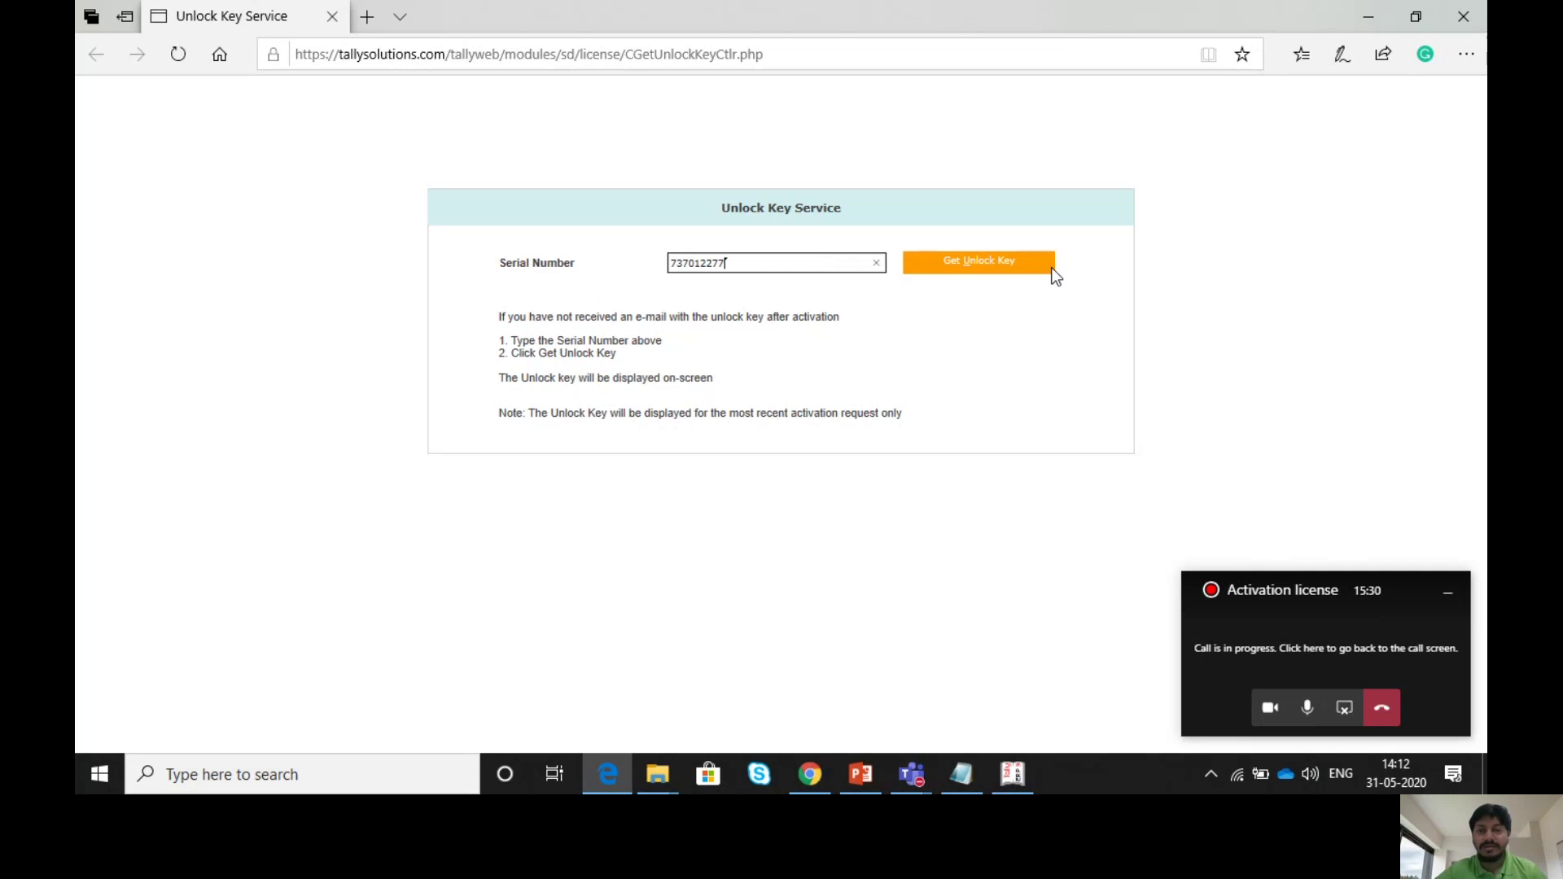
- Get the unlock key for that serial and paste it into Tally's Unlock Key field
click(1006, 263)
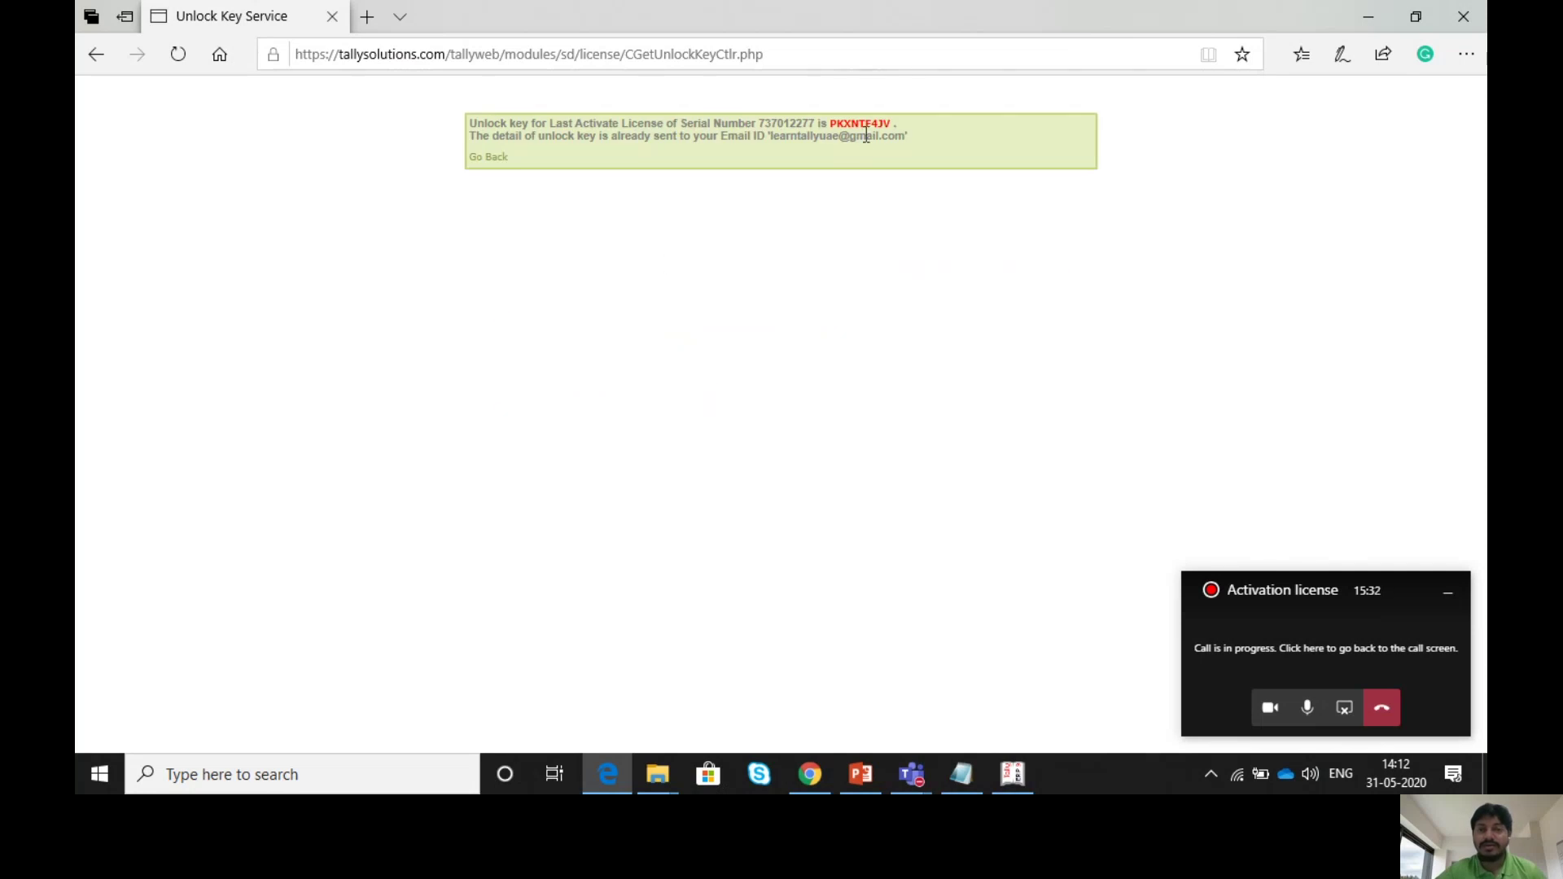
double_click(863, 124)
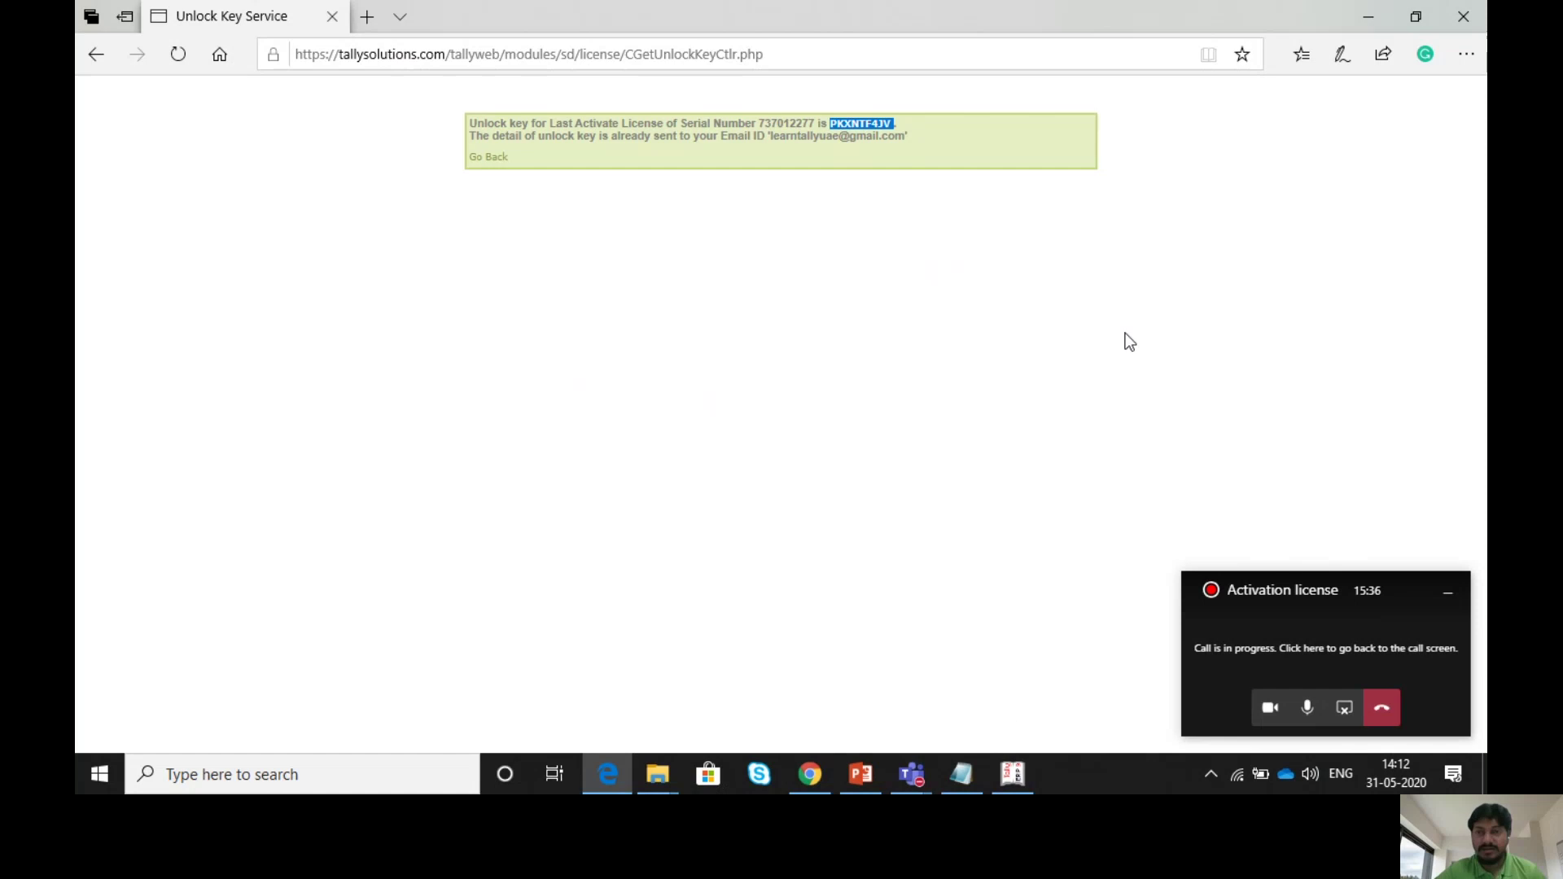
click(1012, 773)
key(ctrl+alt+v)
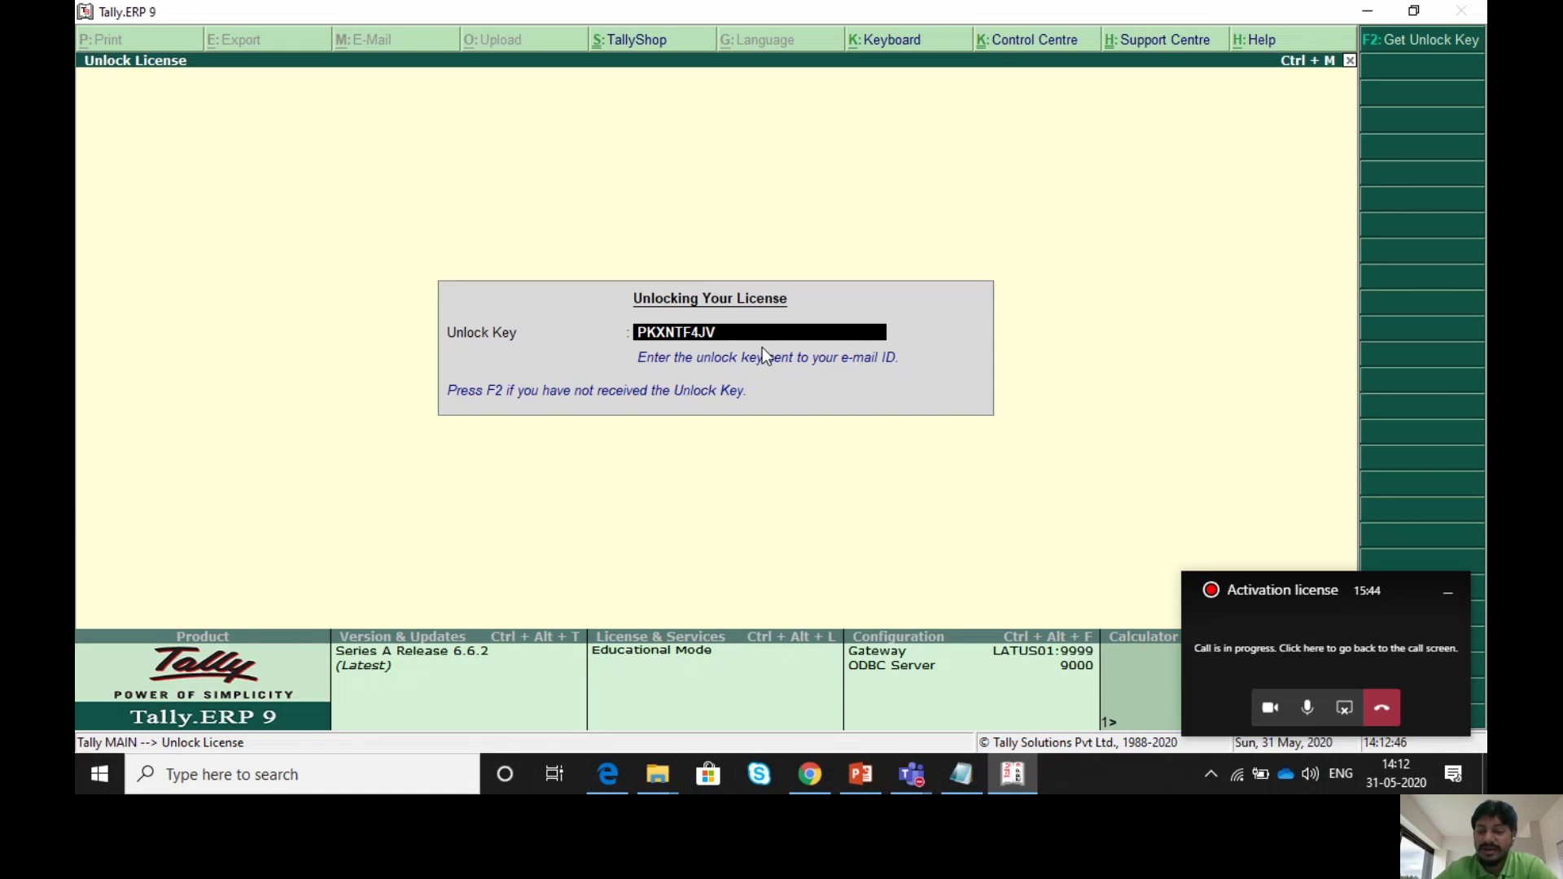
- Submit the unlock key, dismiss the activation message, and skip the company login
key(Return)
key(Return)
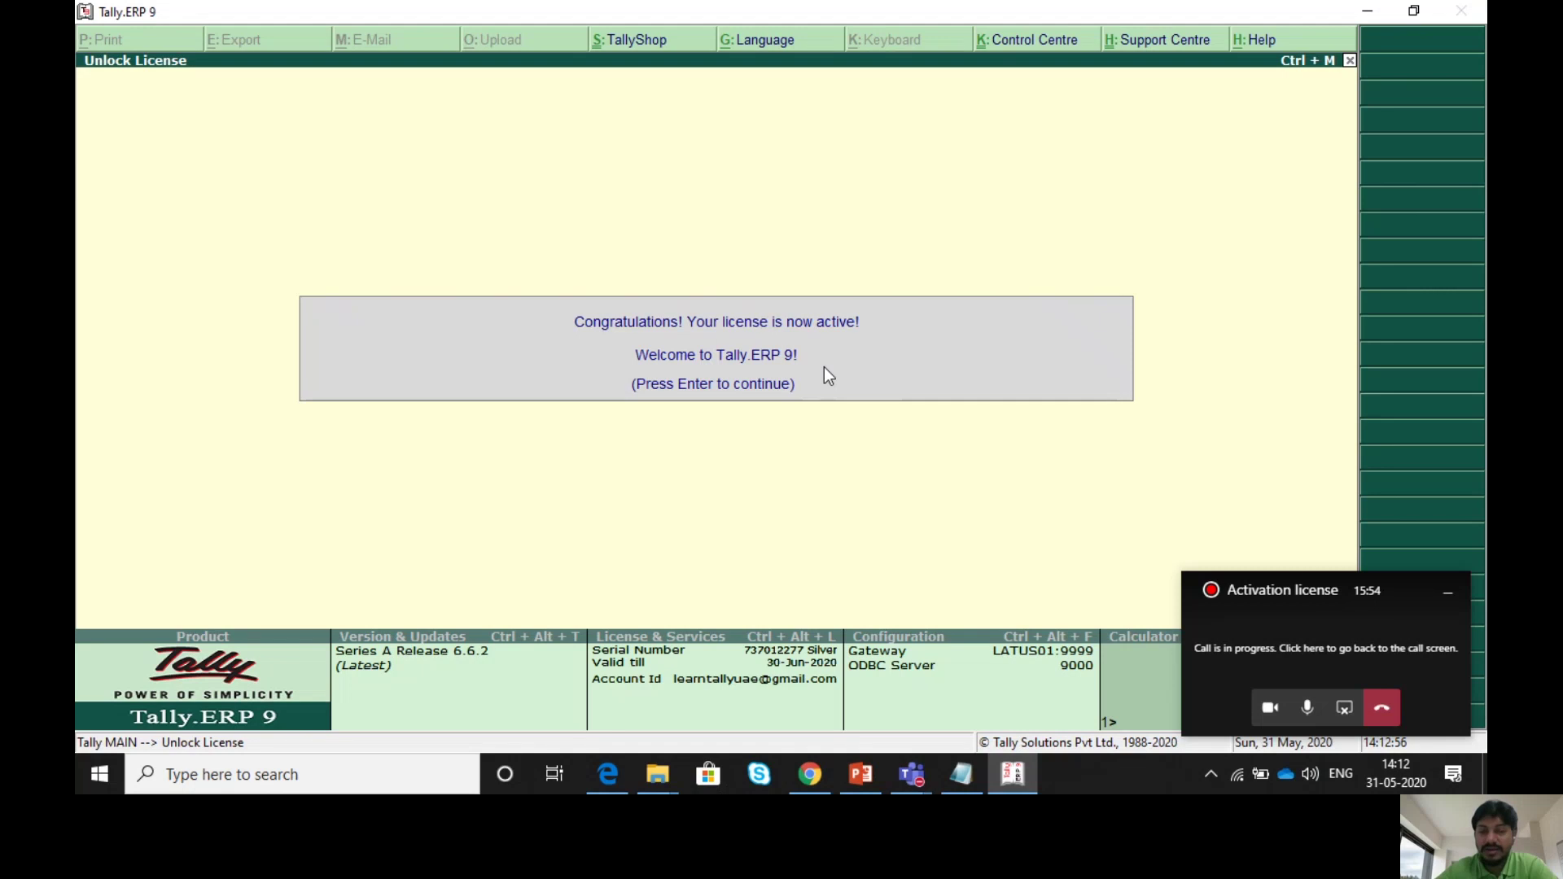
key(Return)
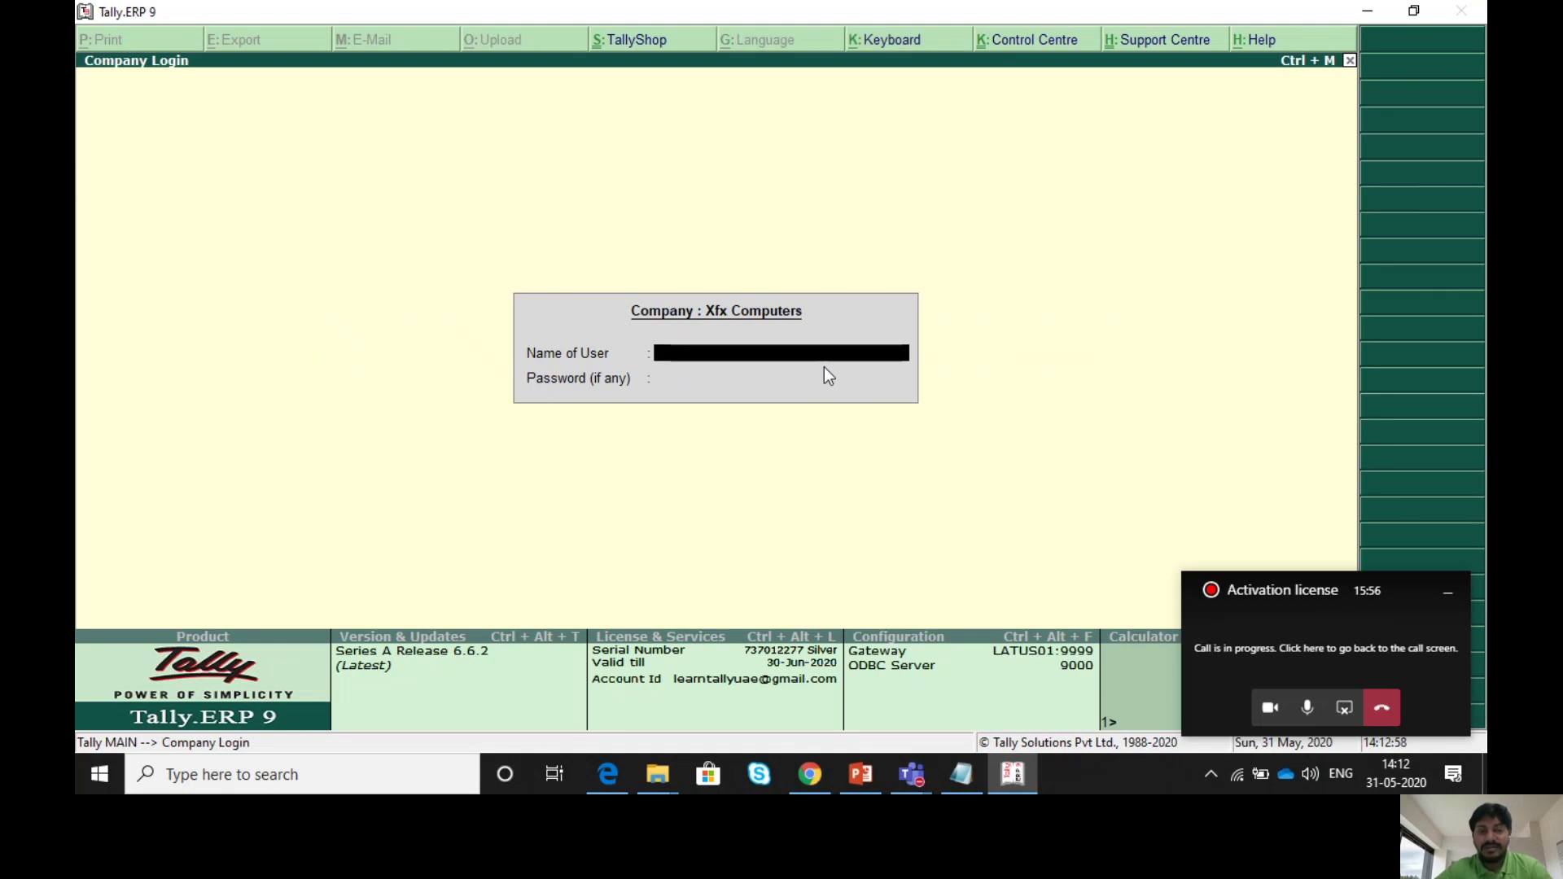
key(Escape)
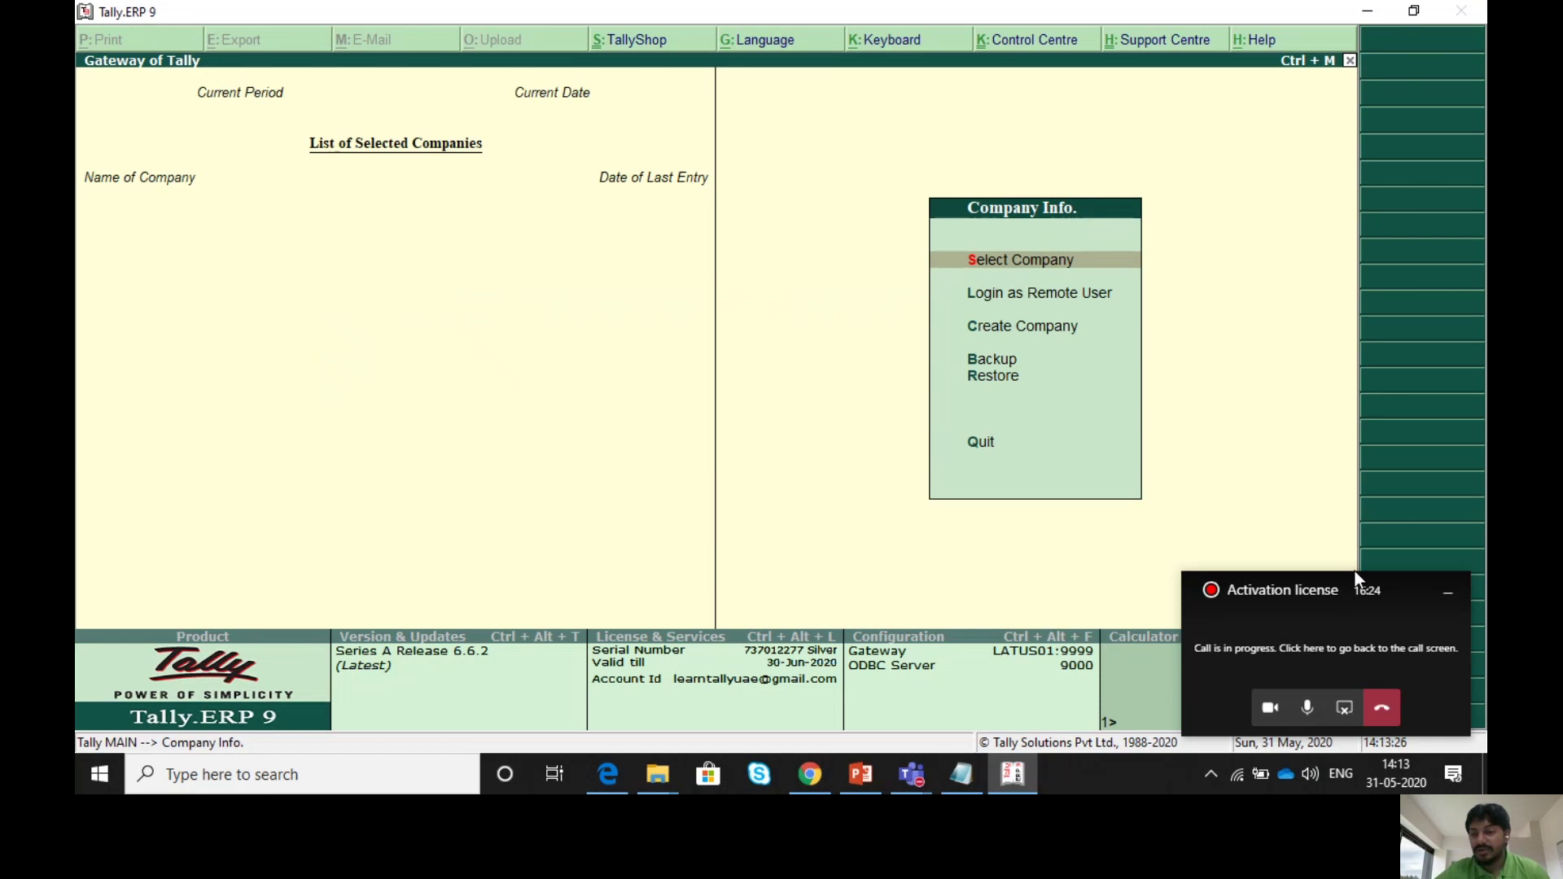
- Clear the data files location in F12 Data Configuration, save it, and open the Select Company list
click(1446, 593)
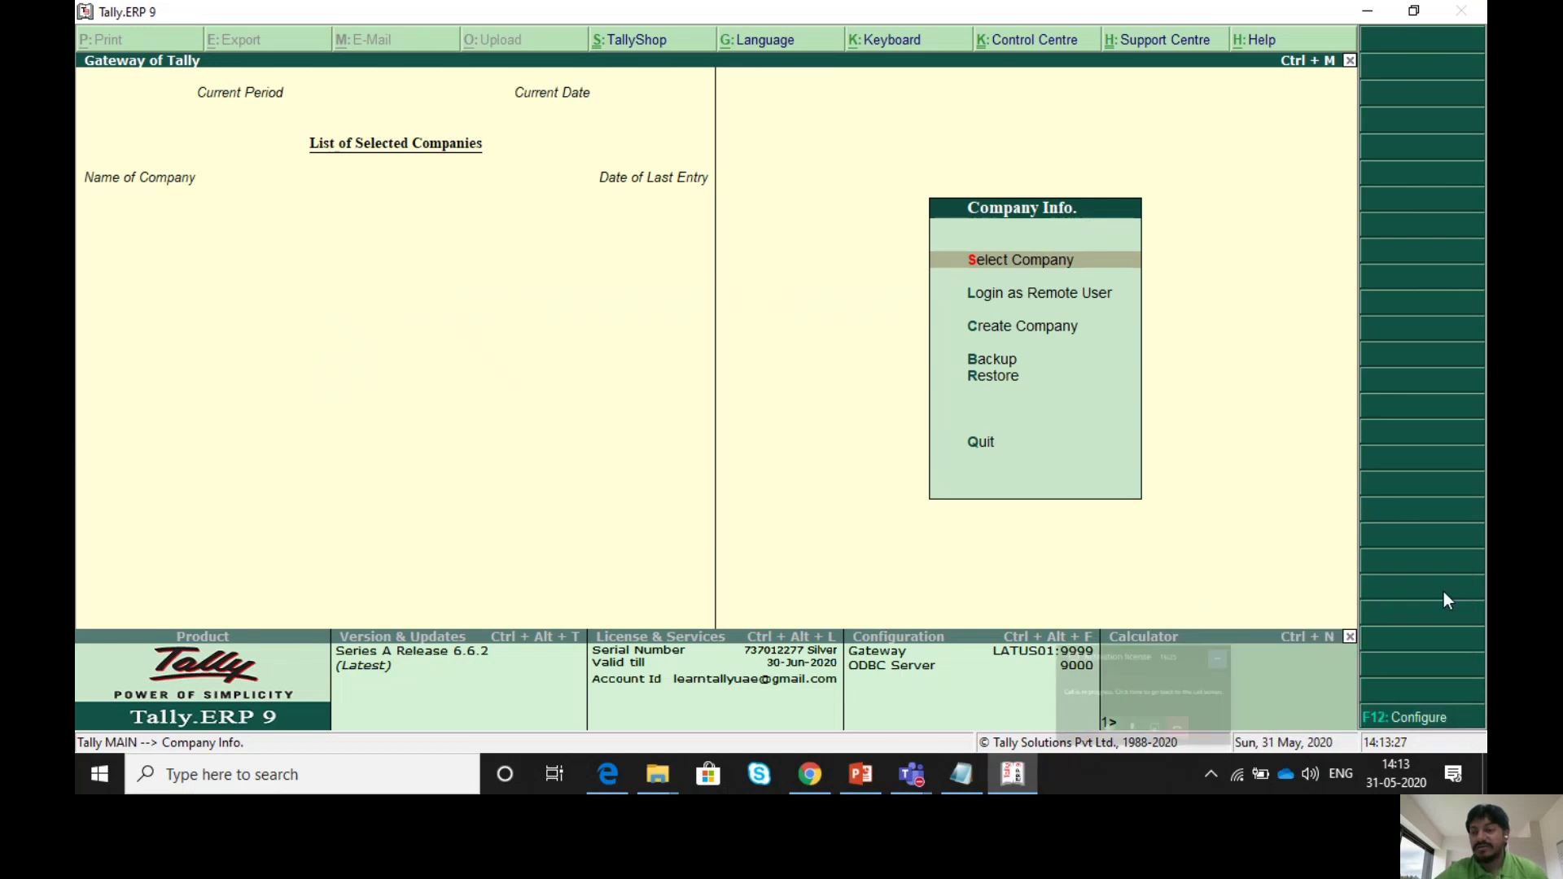
click(1403, 719)
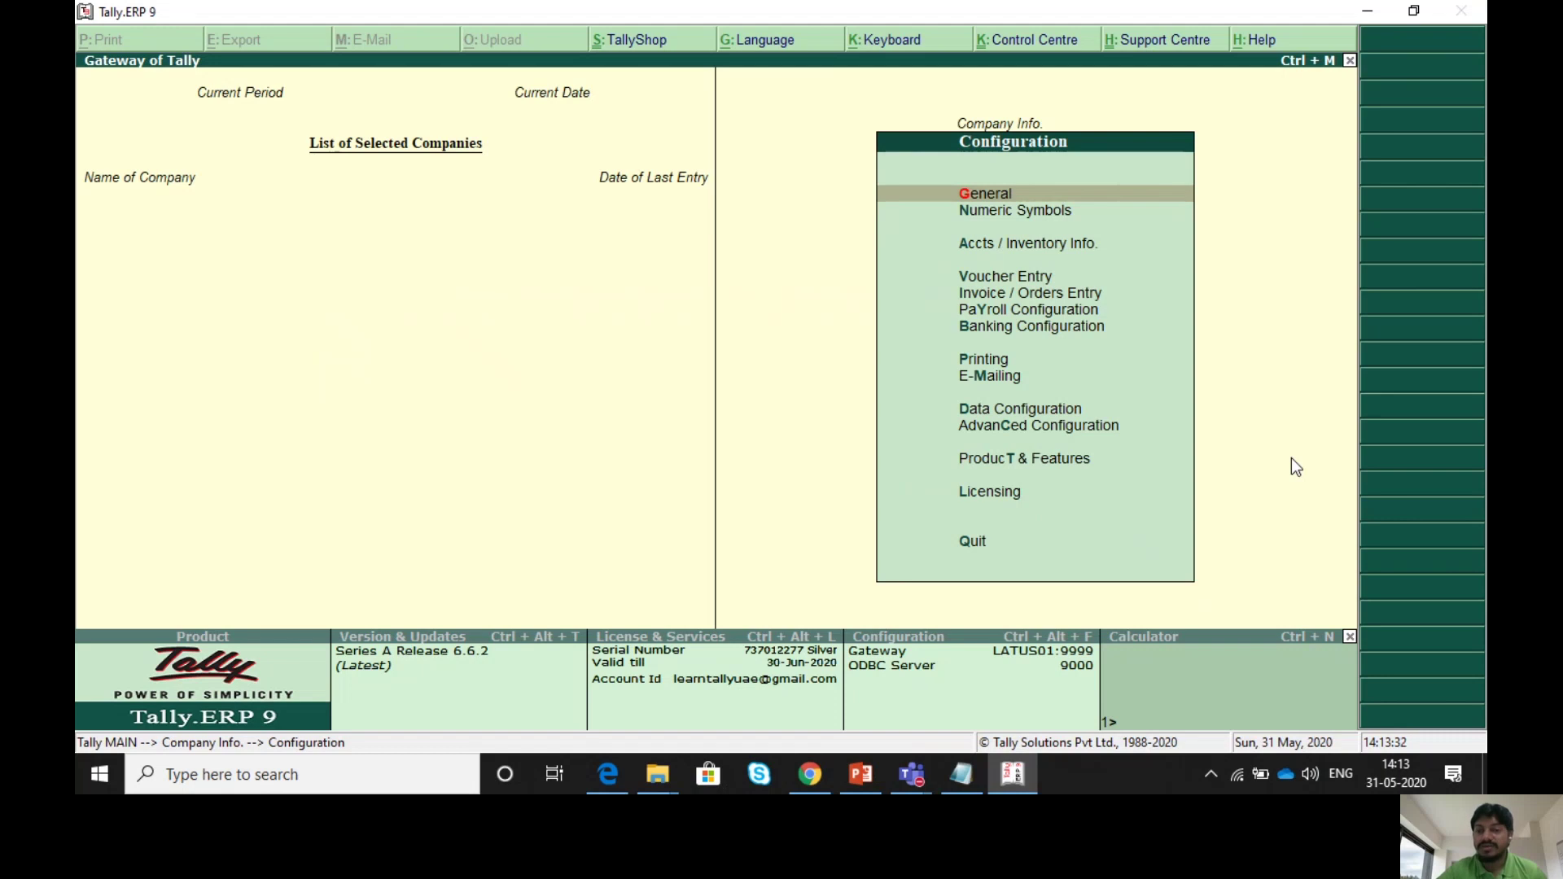
key(Down)
key(Down)
key(Down)
key(Down)
key(Down)
key(Down)
key(Down)
key(Down)
key(Down)
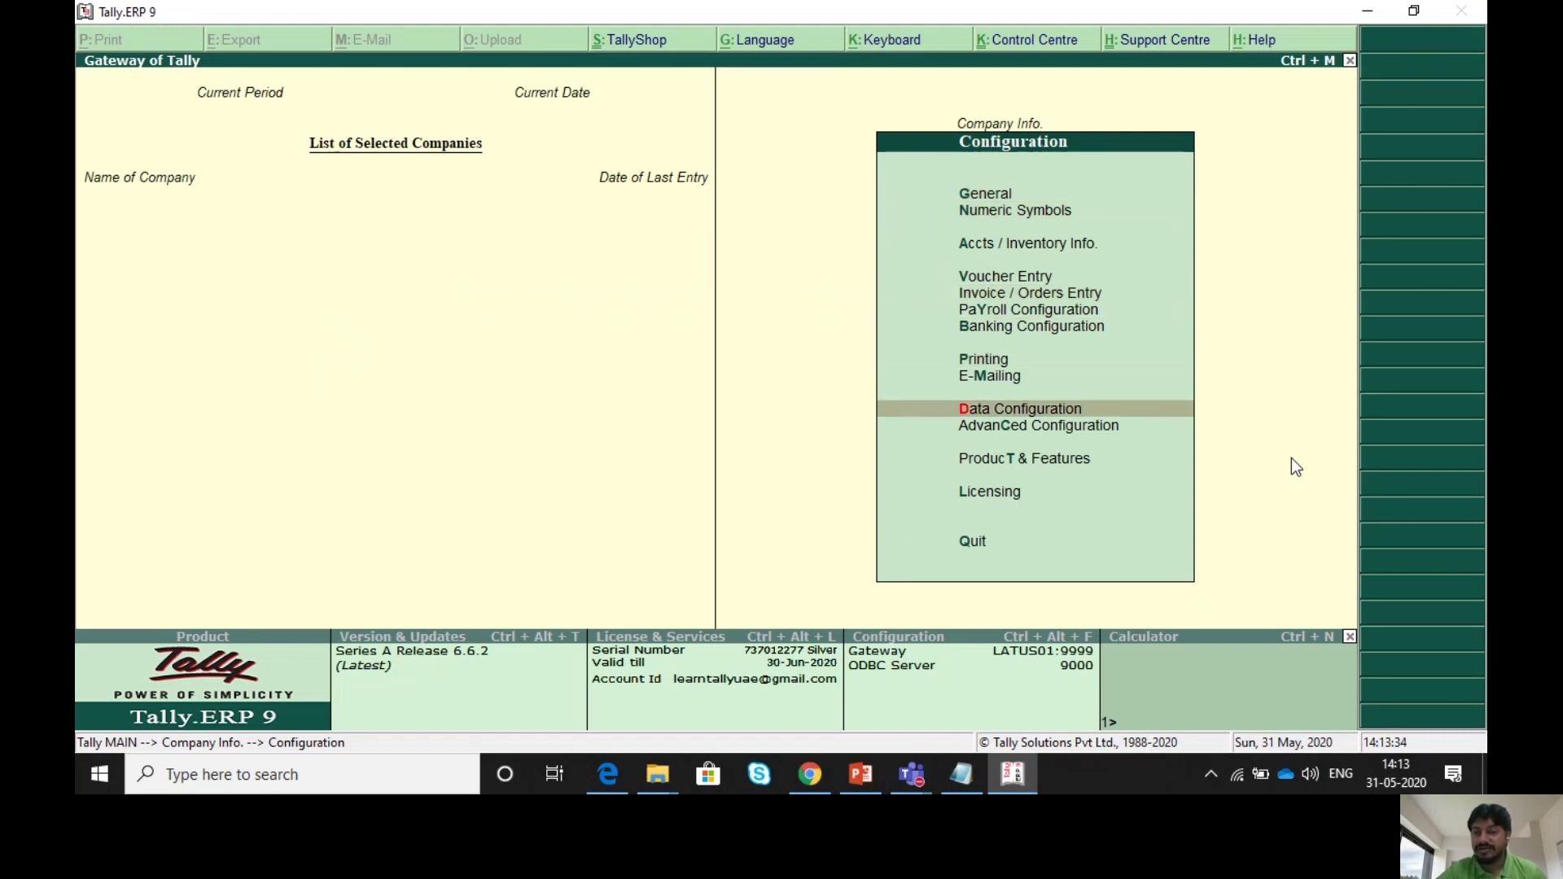
key(Return)
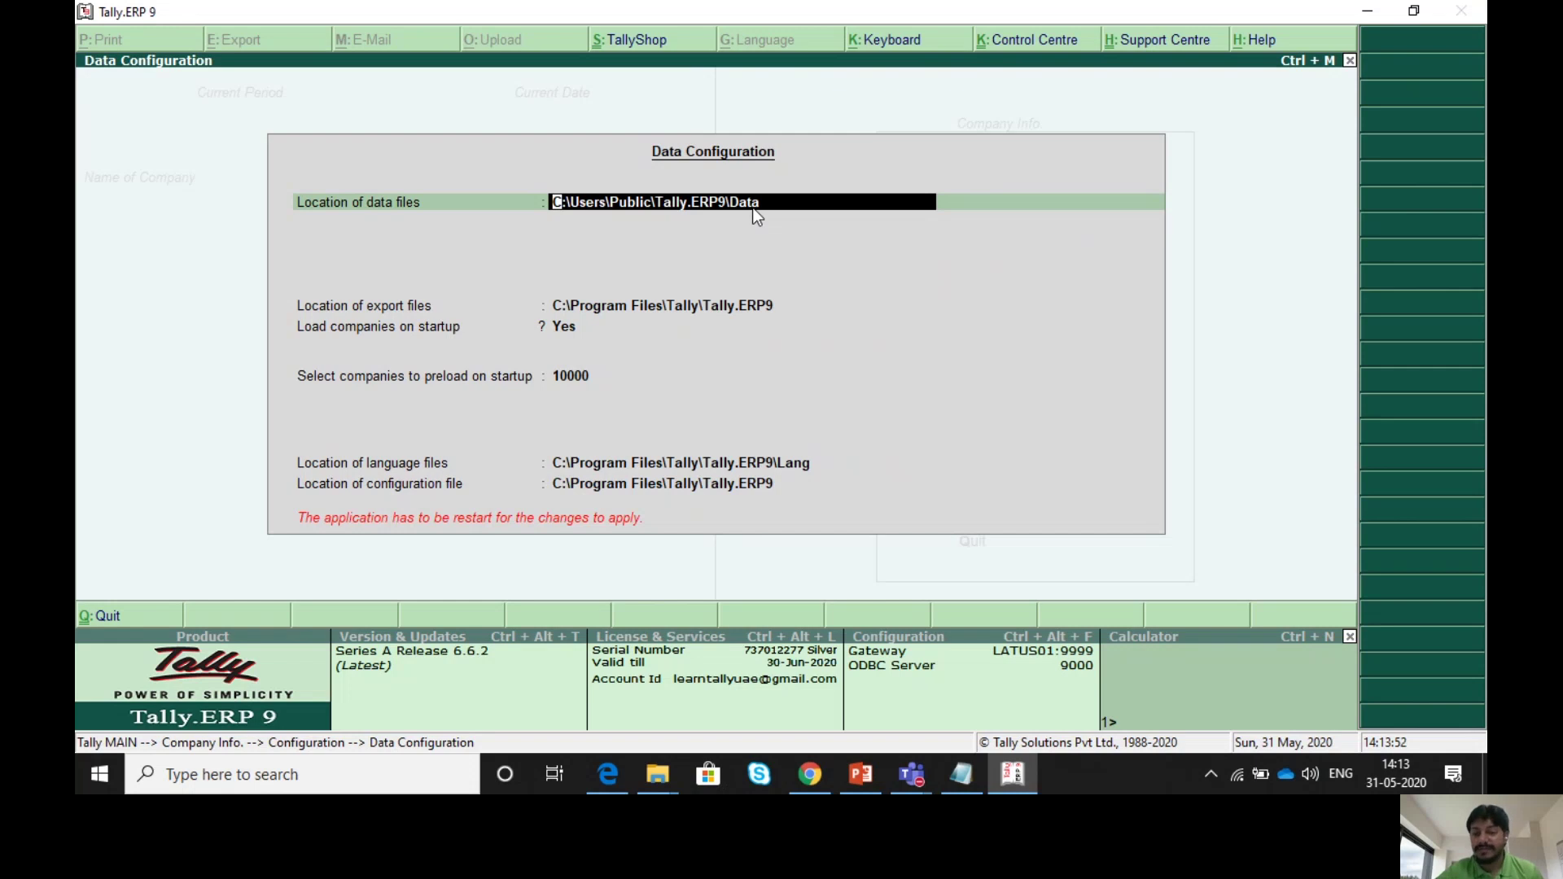
key(BackSpace)
key(Escape)
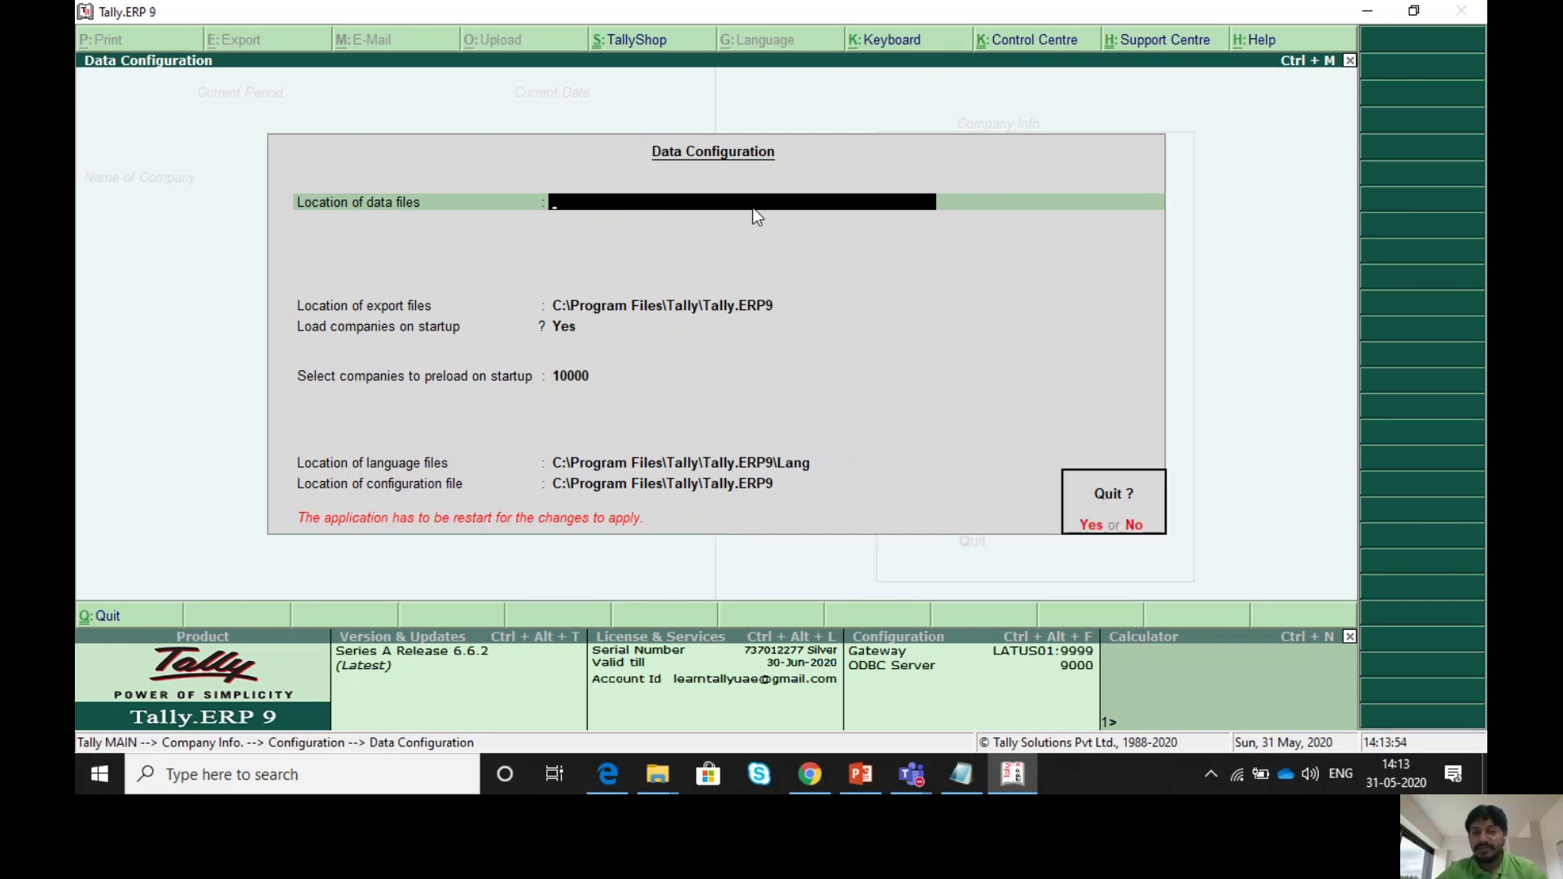
key(y)
key(Escape)
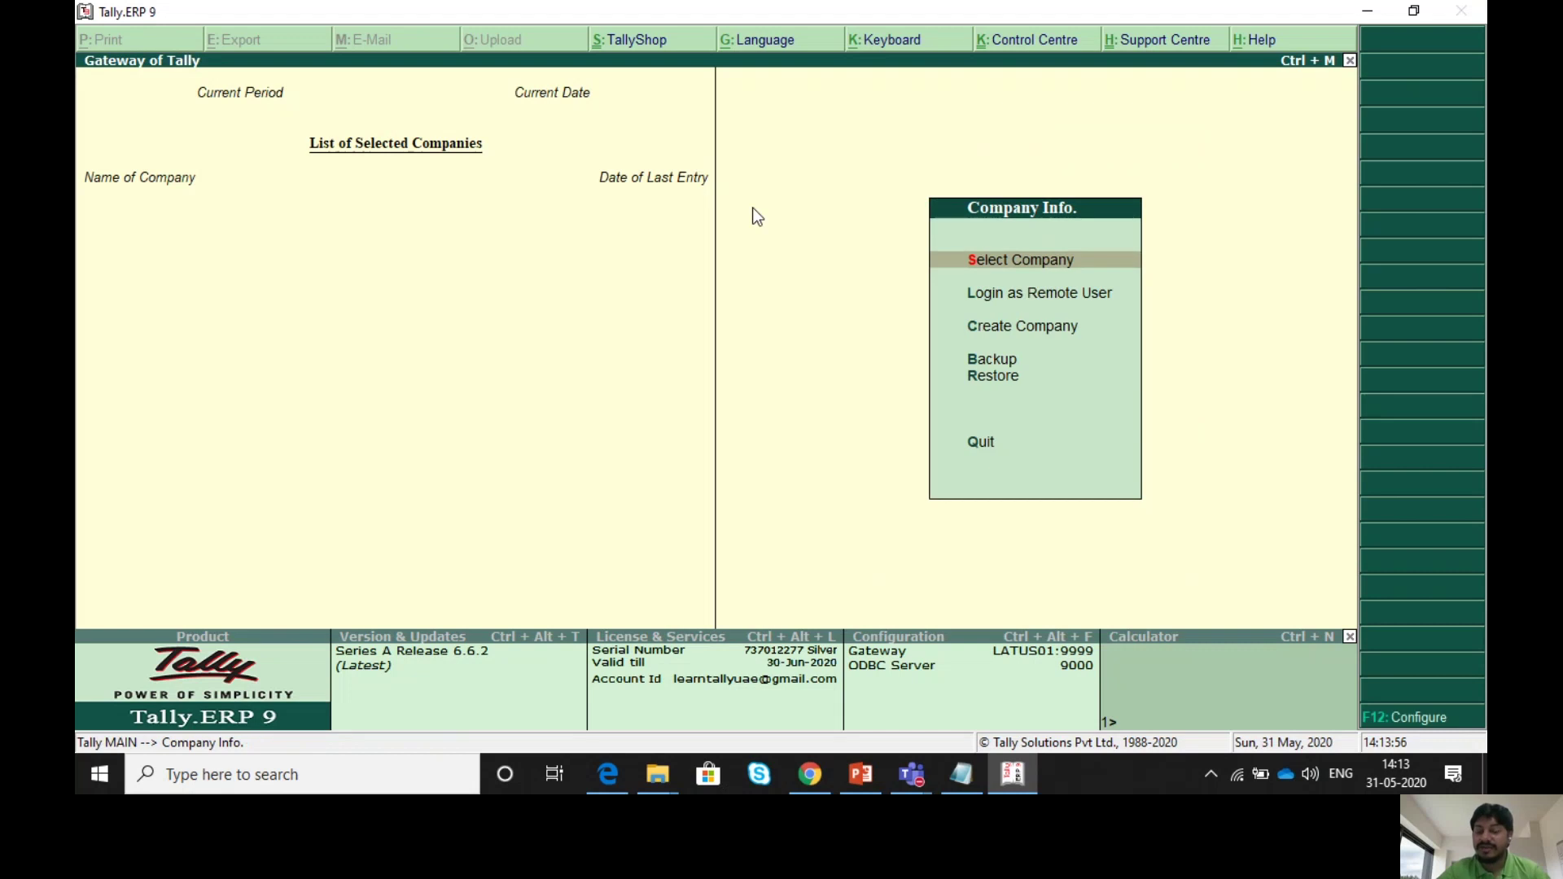
key(Return)
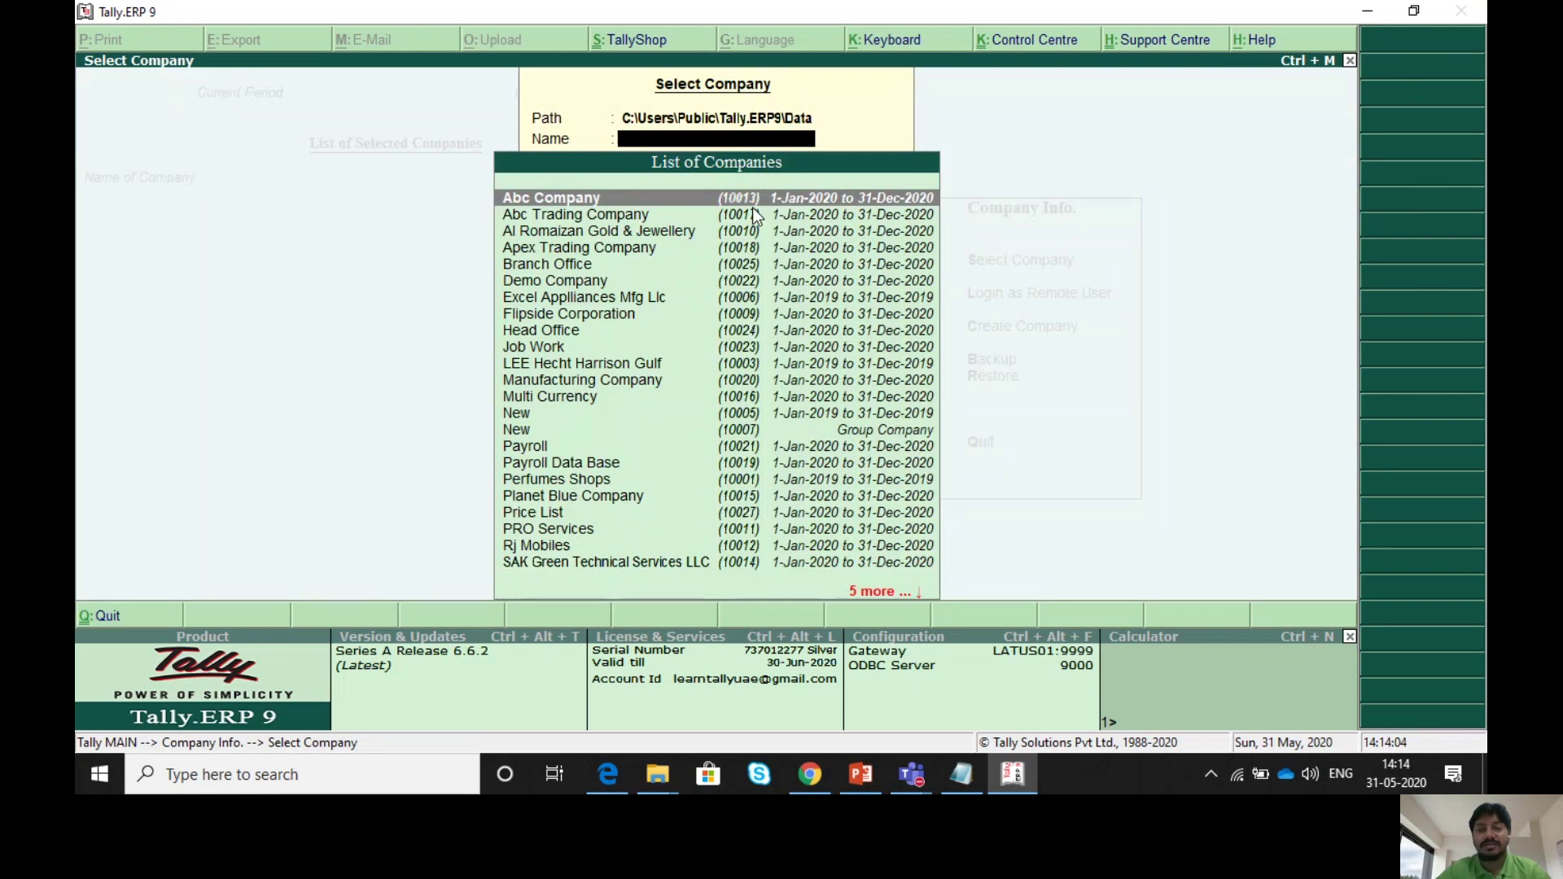
key(Escape)
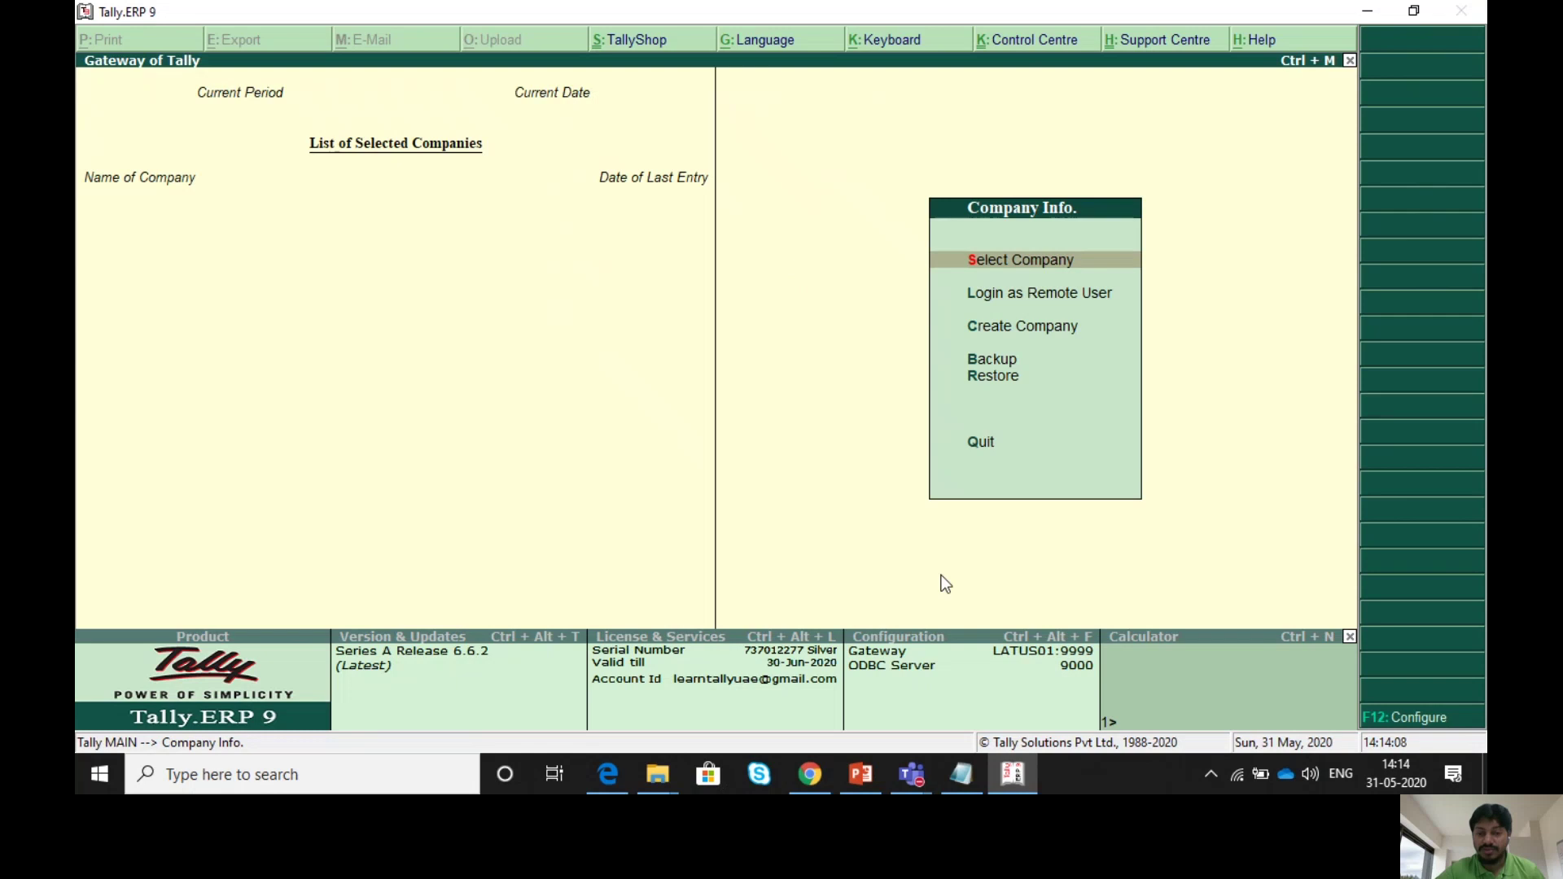
mouse_move(920, 777)
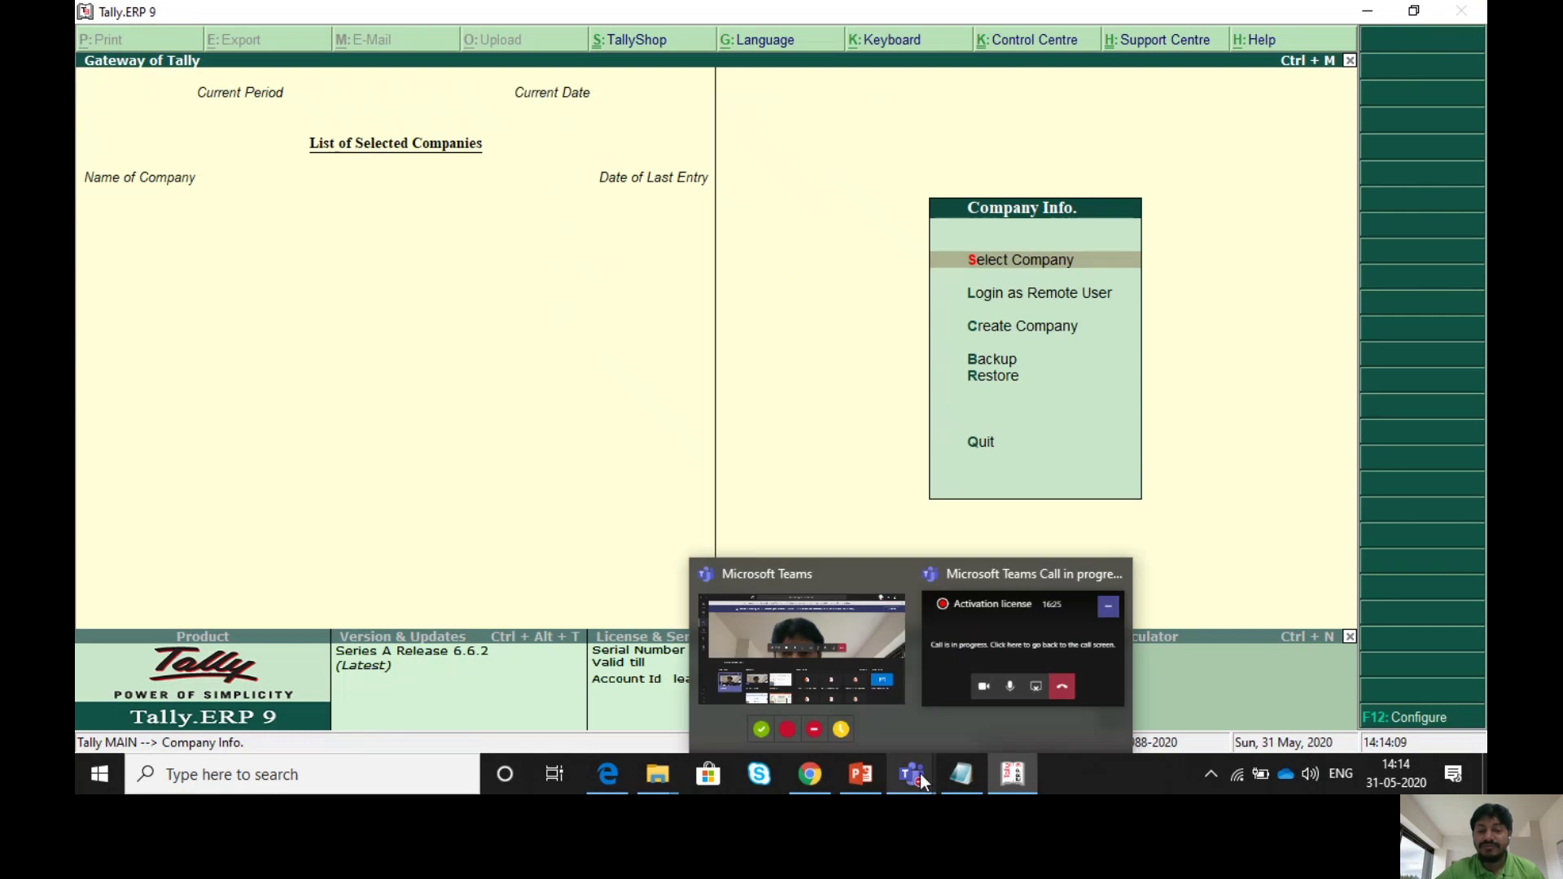
click(998, 639)
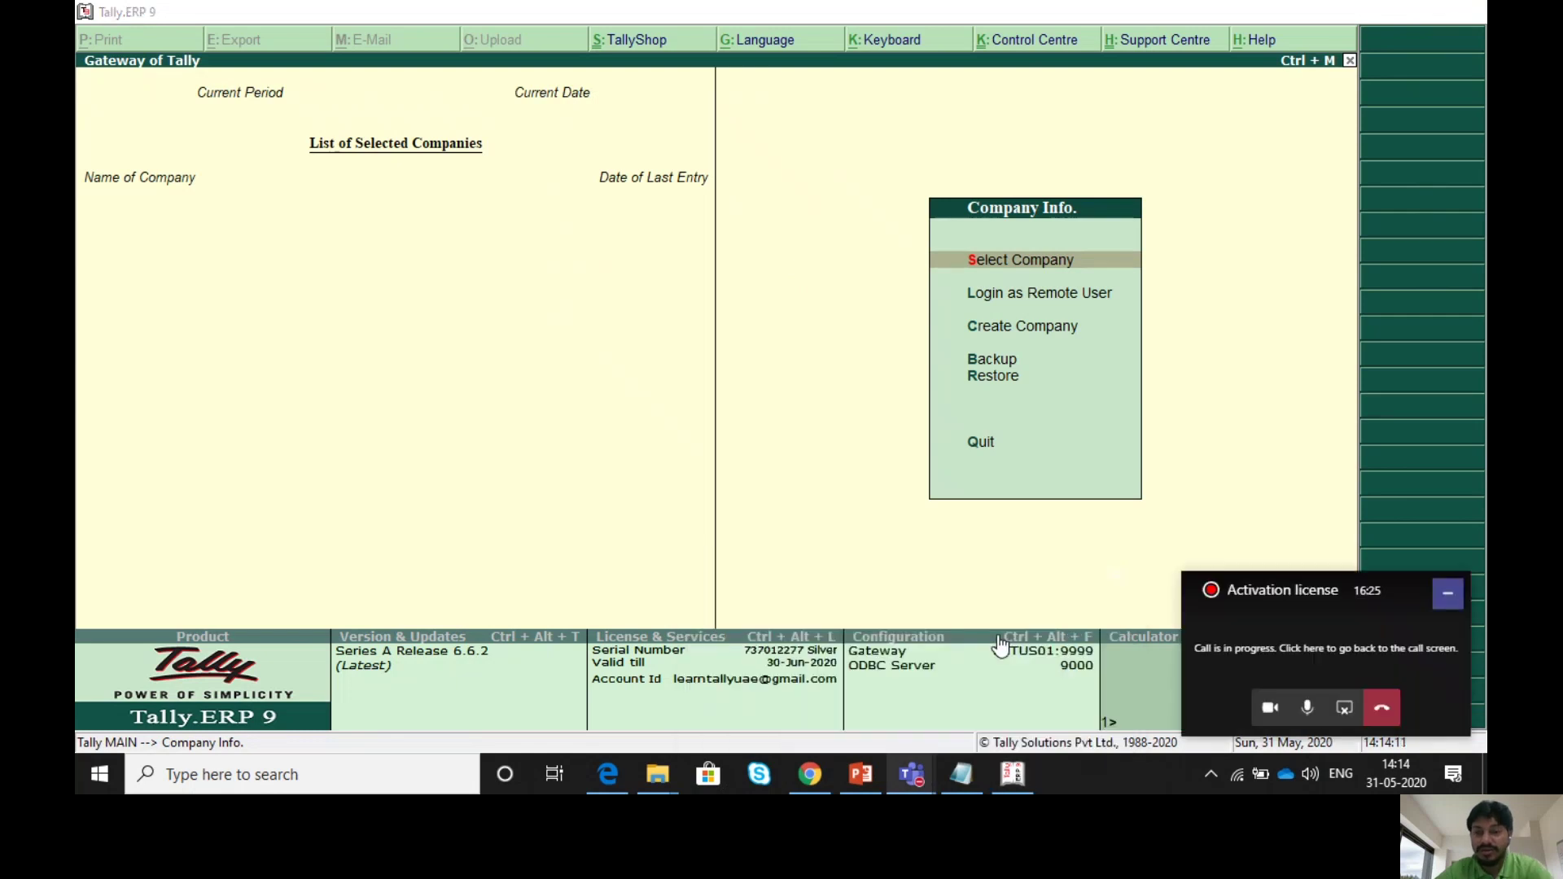